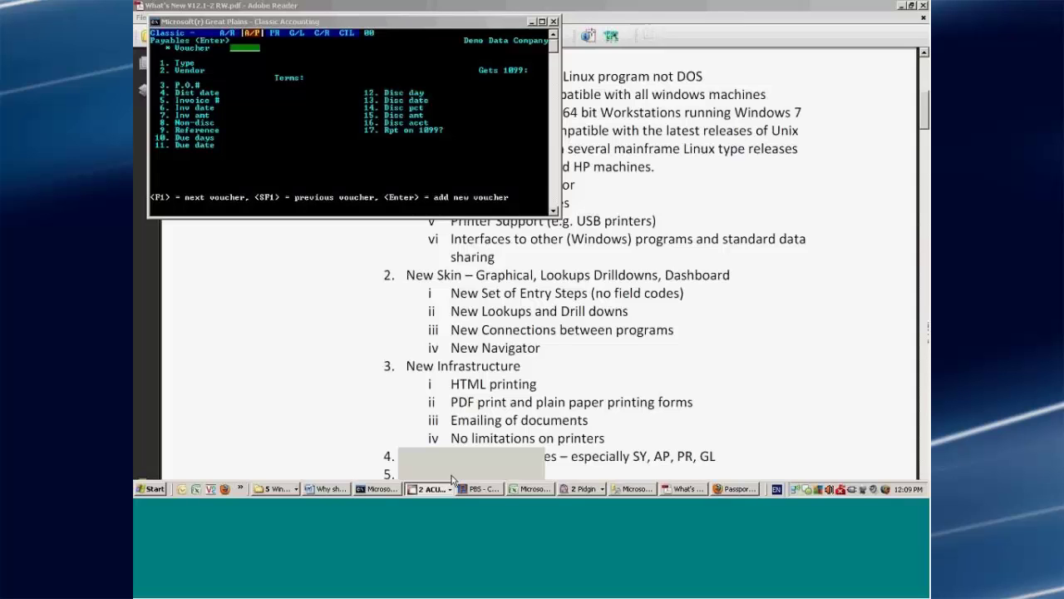
Step: Bring up the two PBS windows and move the one listing the A/R menu closer to the Classic Accounting window
click(480, 489)
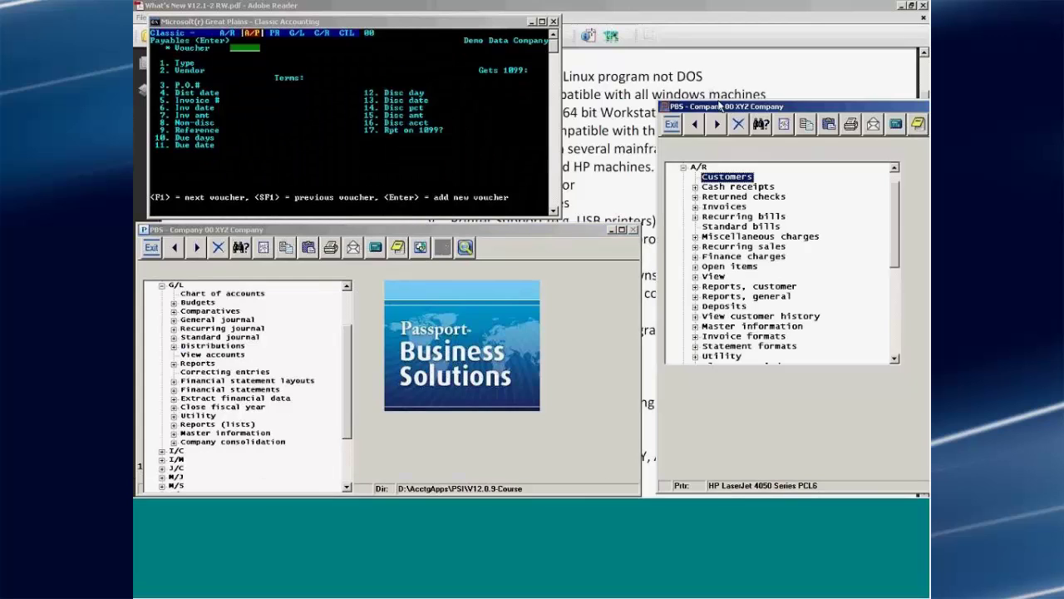
drag(720, 107, 671, 75)
Step: In Classic Accounting, leave payables voucher entry and display the Elliot Enterprises customer record in A/R
click(325, 146)
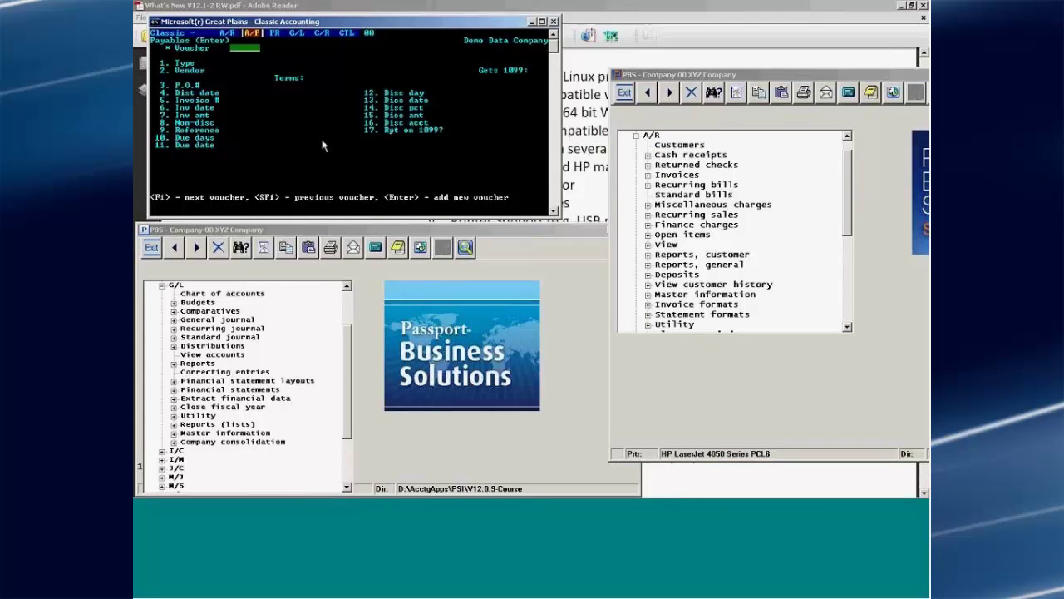
key(Escape)
key(Up)
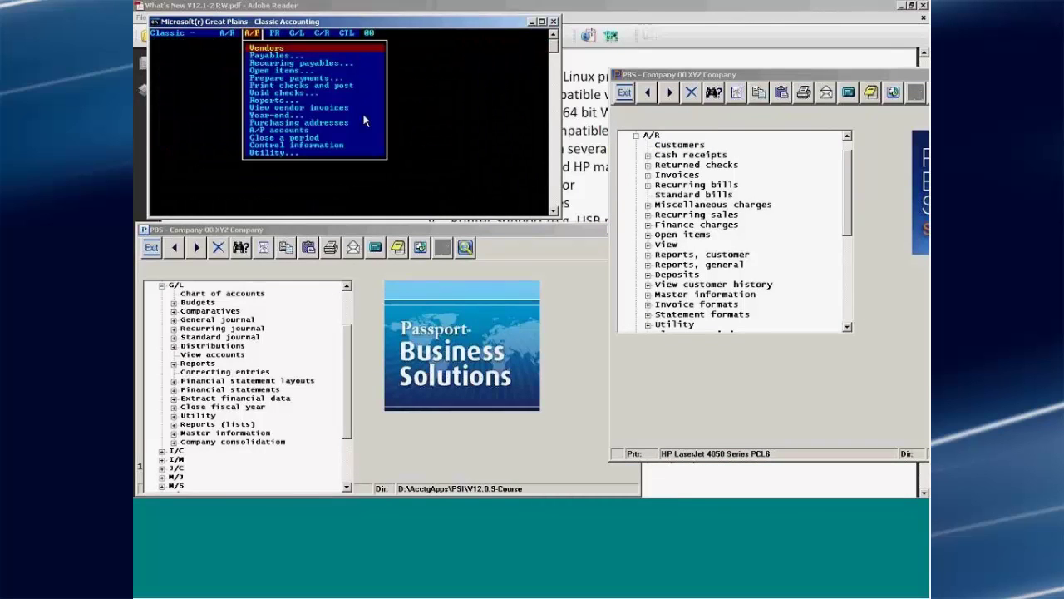
key(Left)
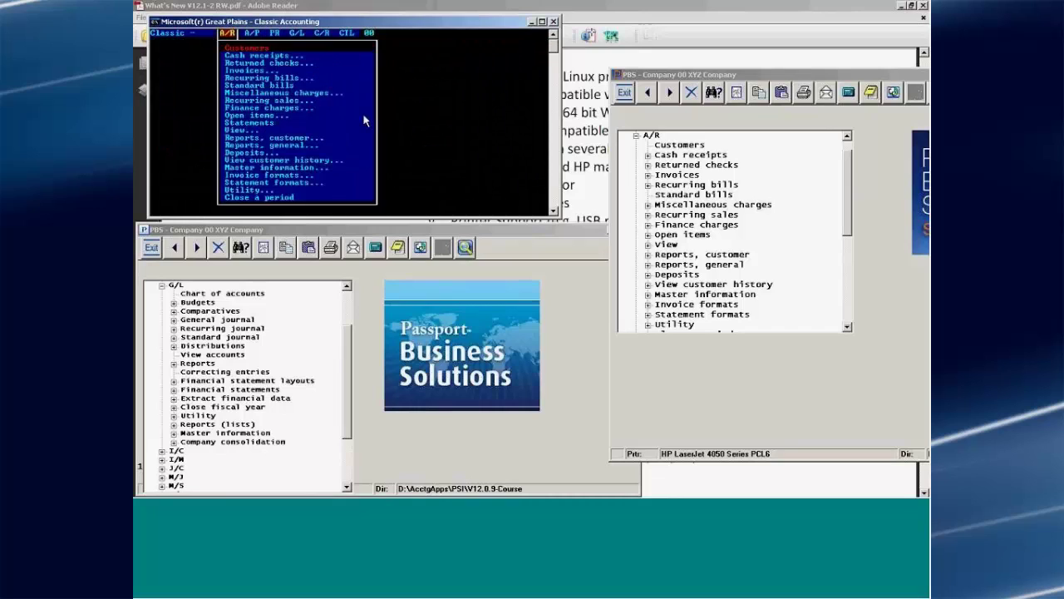
key(Return)
text(1)
key(Return)
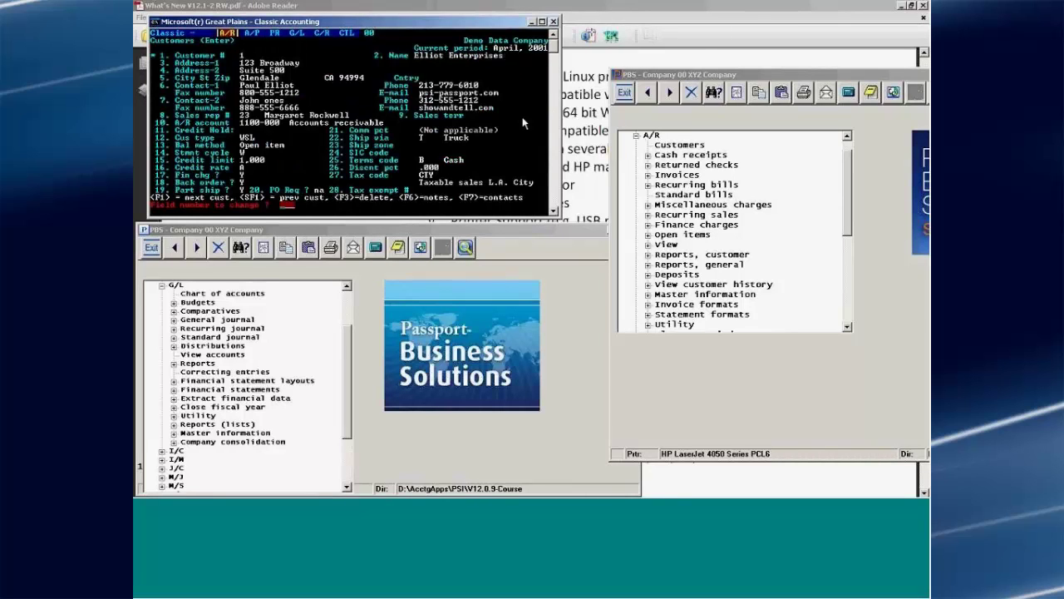
Step: Switch to the PBS window listing the G/L menu and display the Elliot Enterprises record in A/R Customers
click(349, 303)
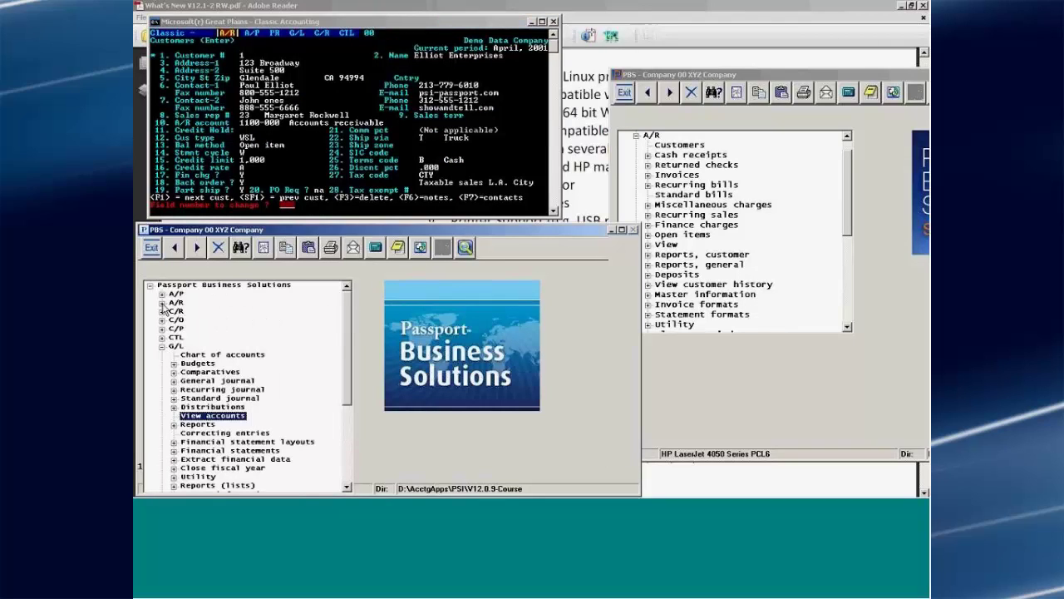
click(162, 303)
double_click(196, 312)
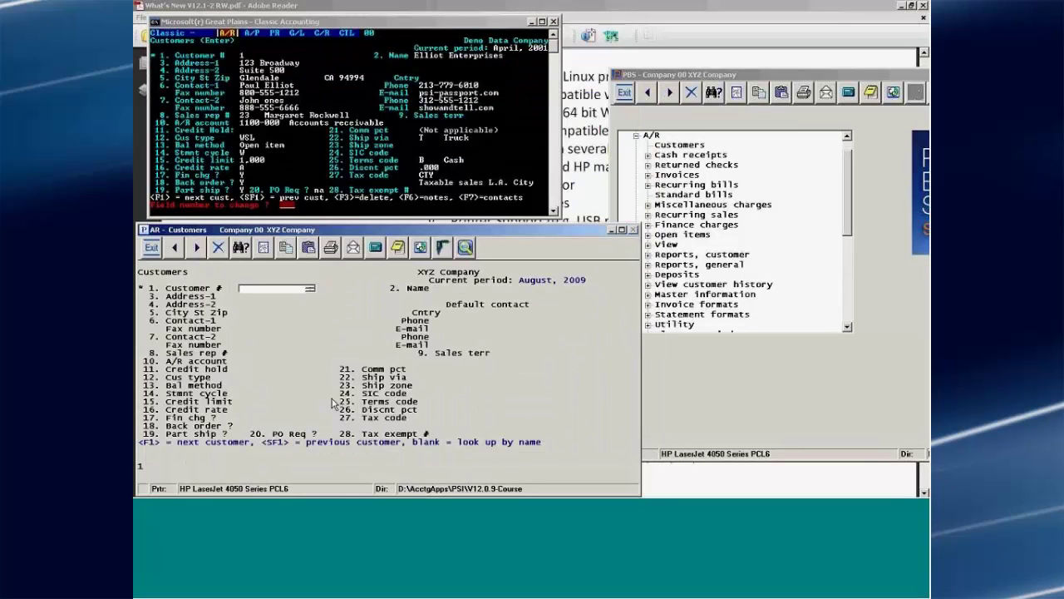
text(1)
key(Return)
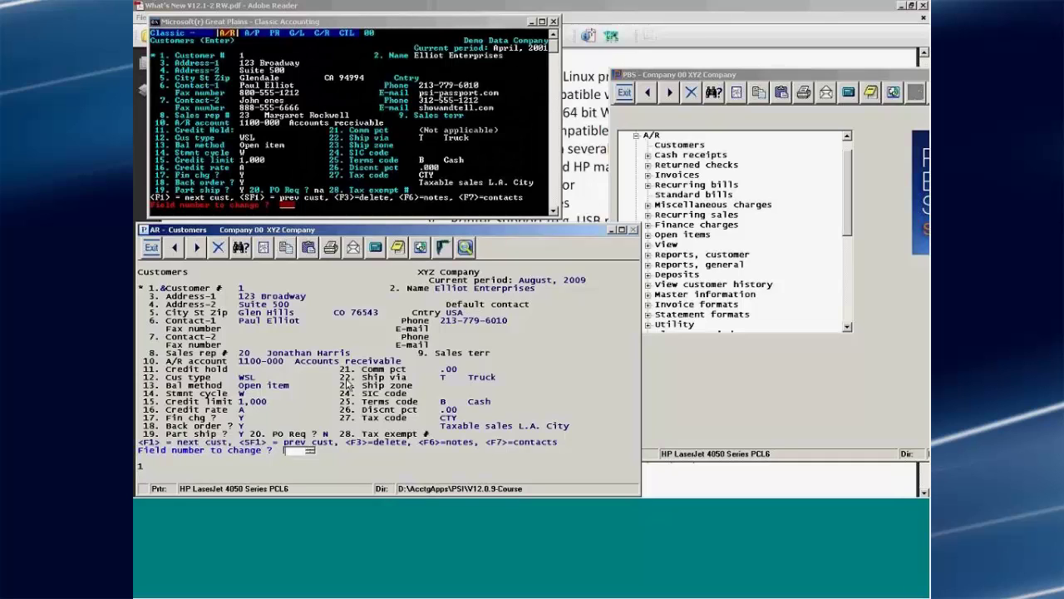
Step: In the PBS SQL window, open A/R Customers, bring up Elliot's Enterprises Co. for editing and move the window aside
click(740, 77)
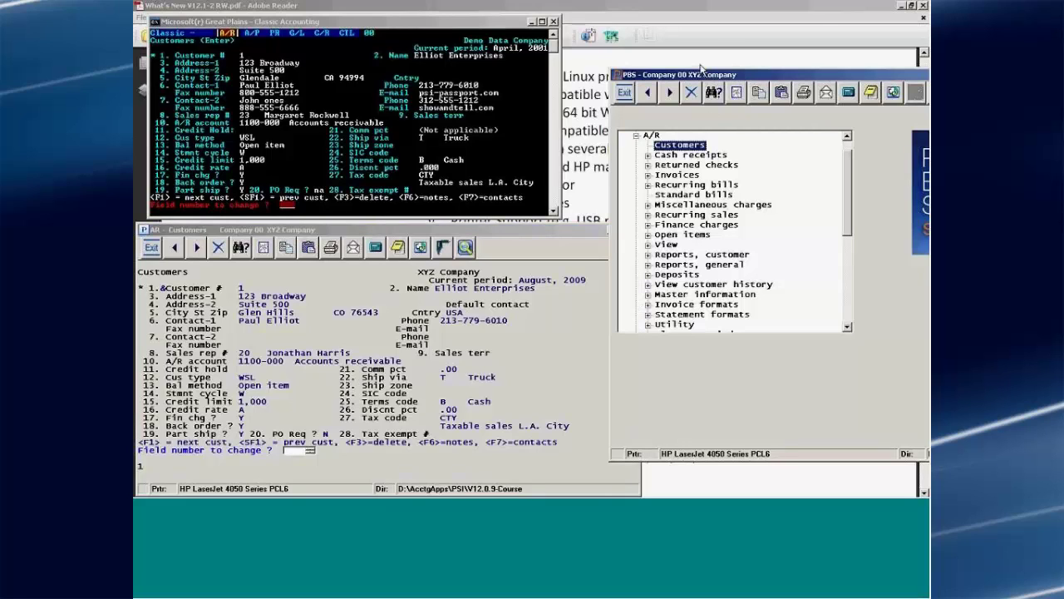
drag(700, 72, 661, 63)
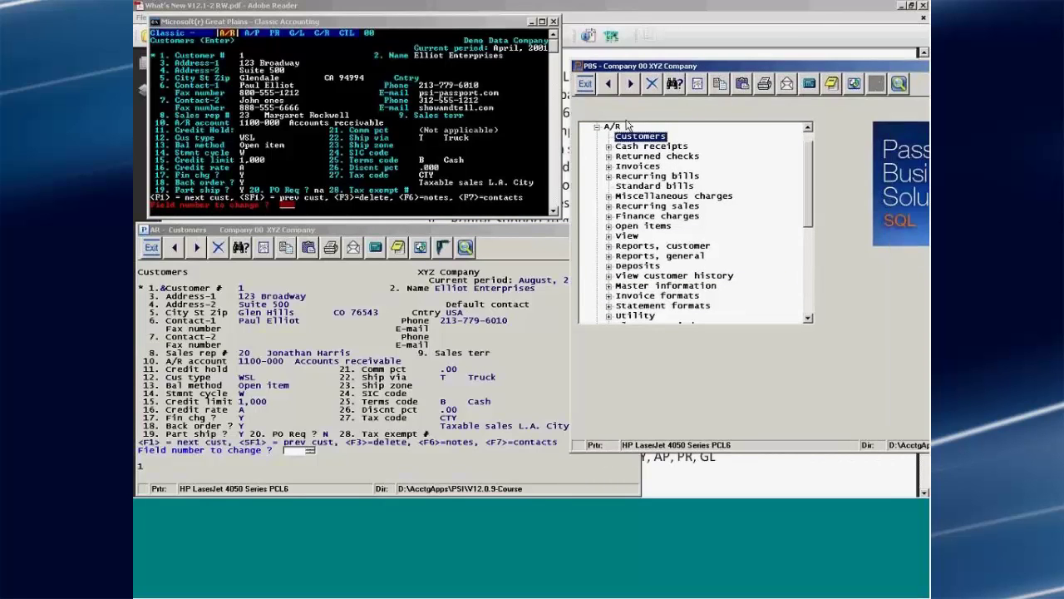
key(Return)
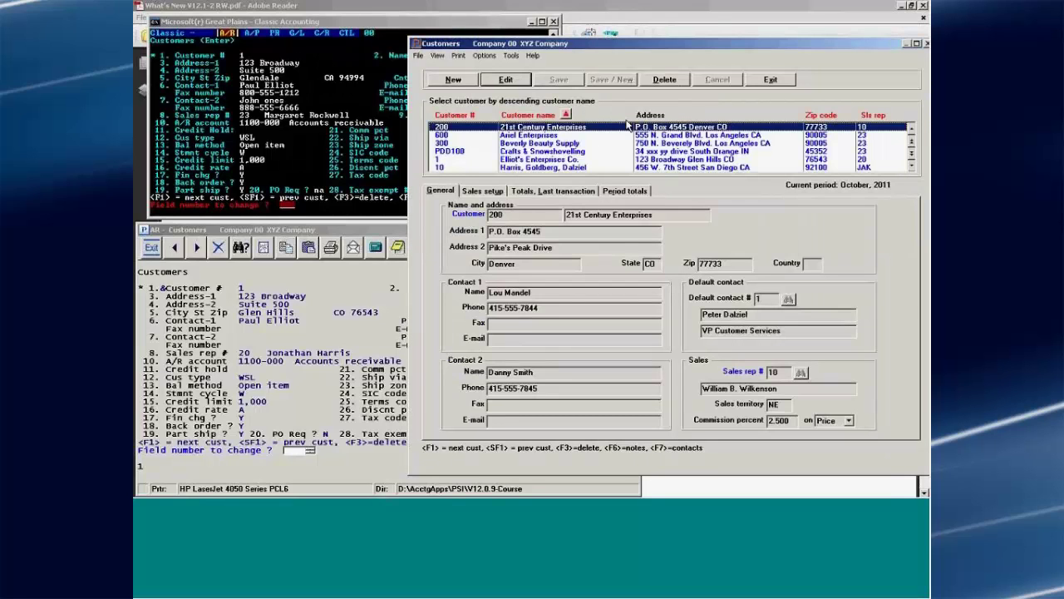
double_click(521, 164)
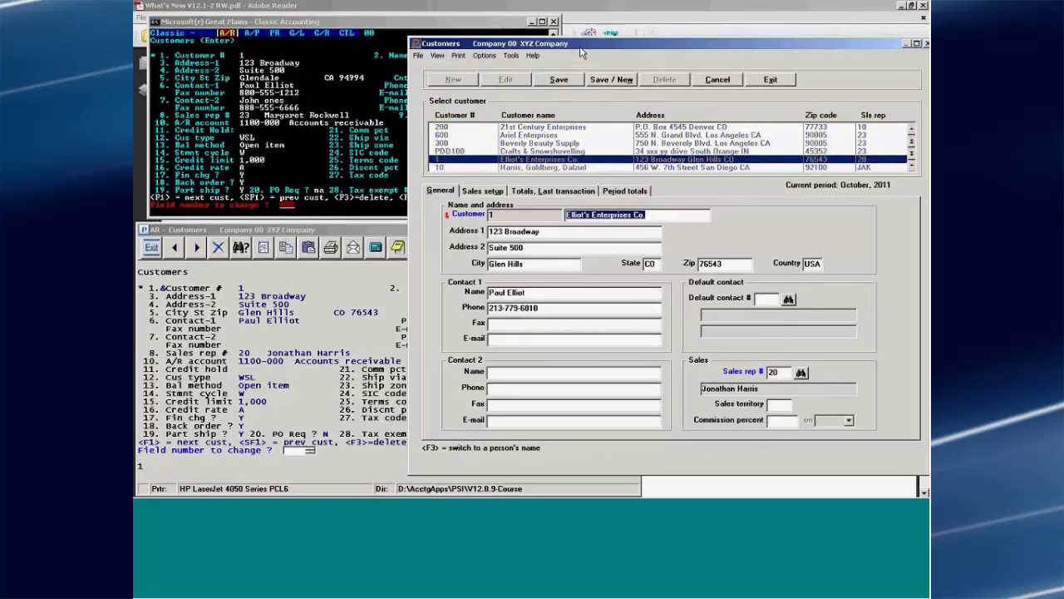
drag(580, 52, 657, 48)
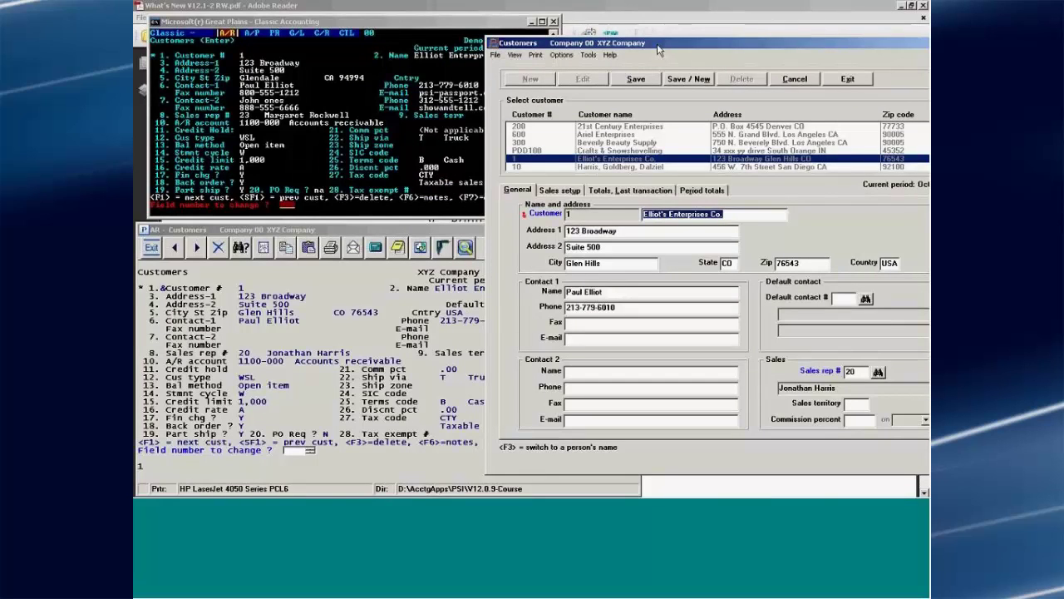
Step: Return to the non-SQL PBS Customers window and look through its file, customer sorting and help commands
click(465, 23)
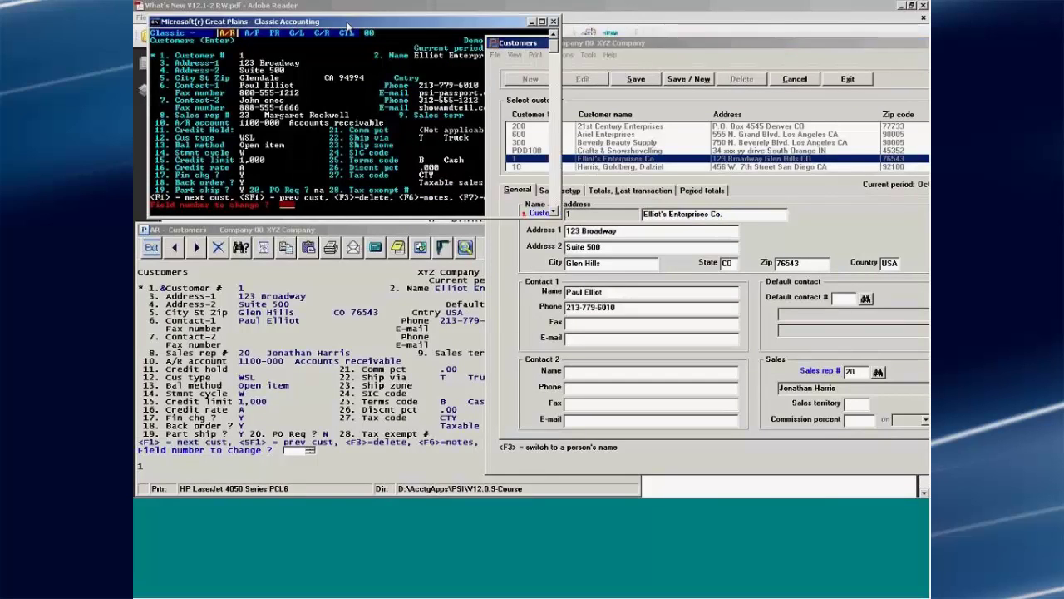
click(330, 231)
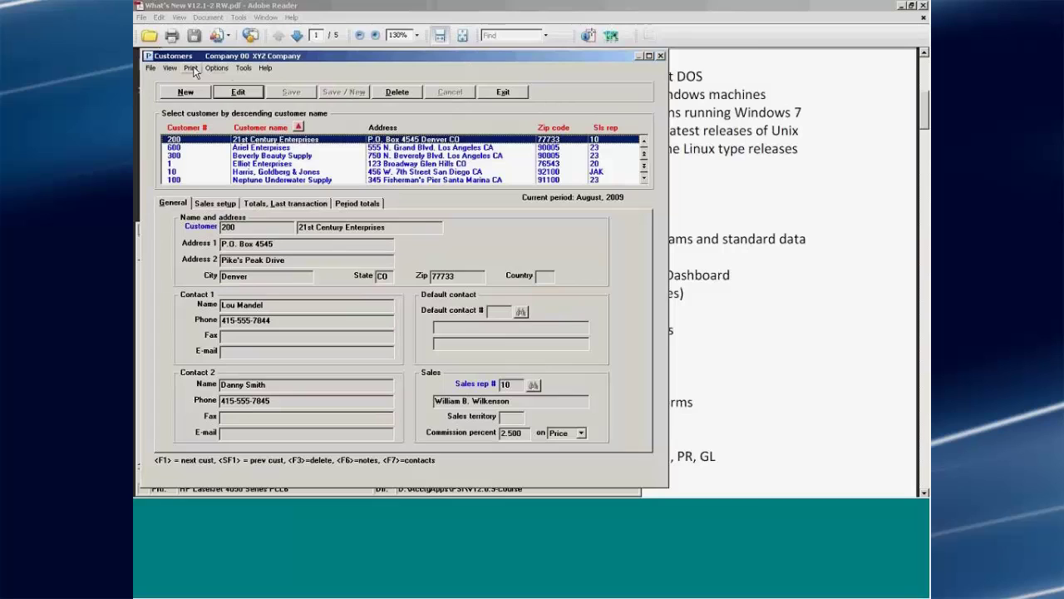
click(151, 70)
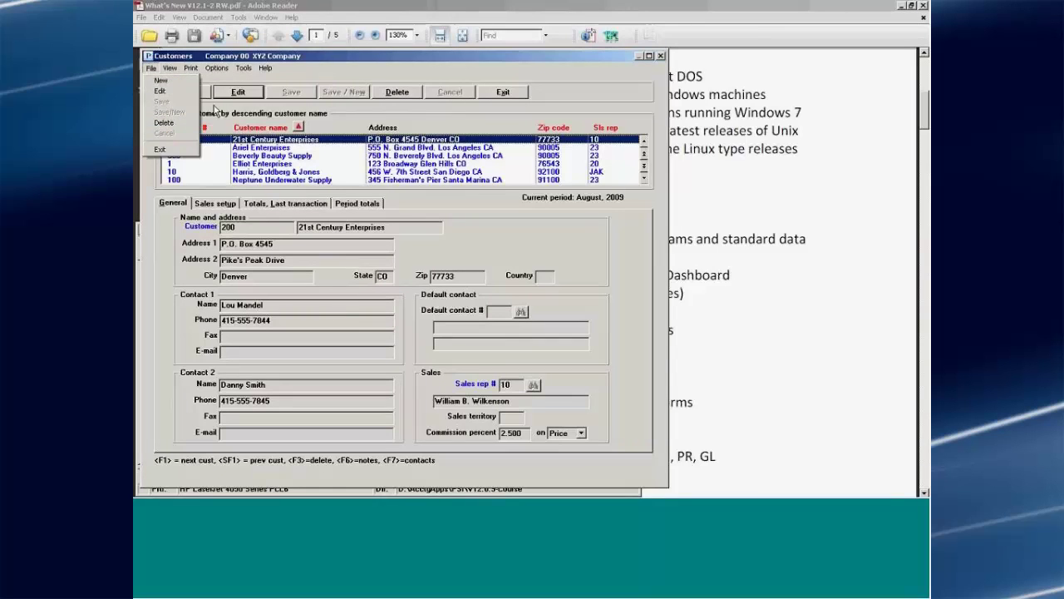
click(217, 67)
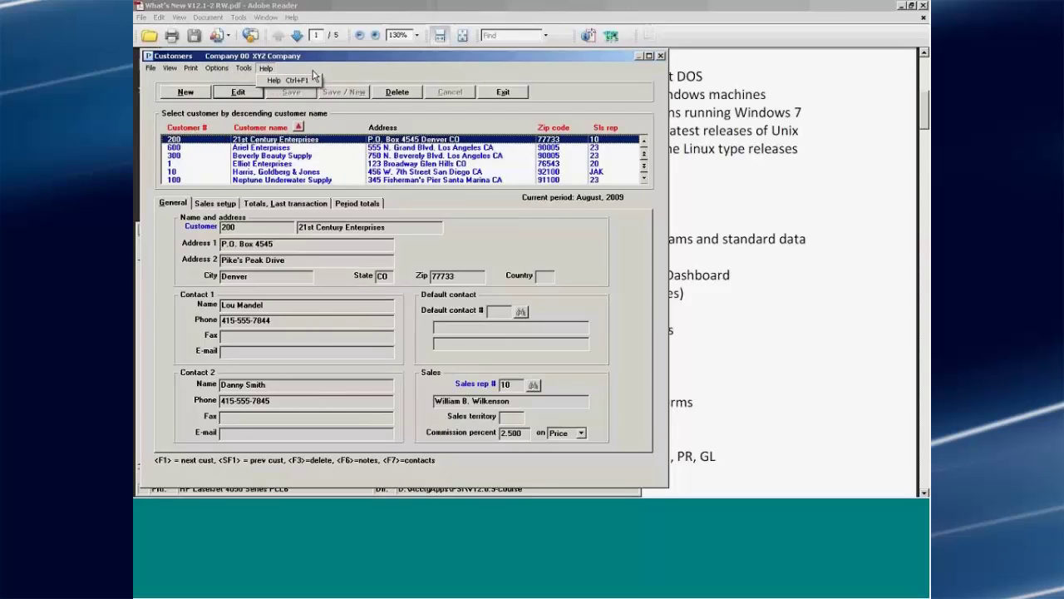
mouse_move(152, 68)
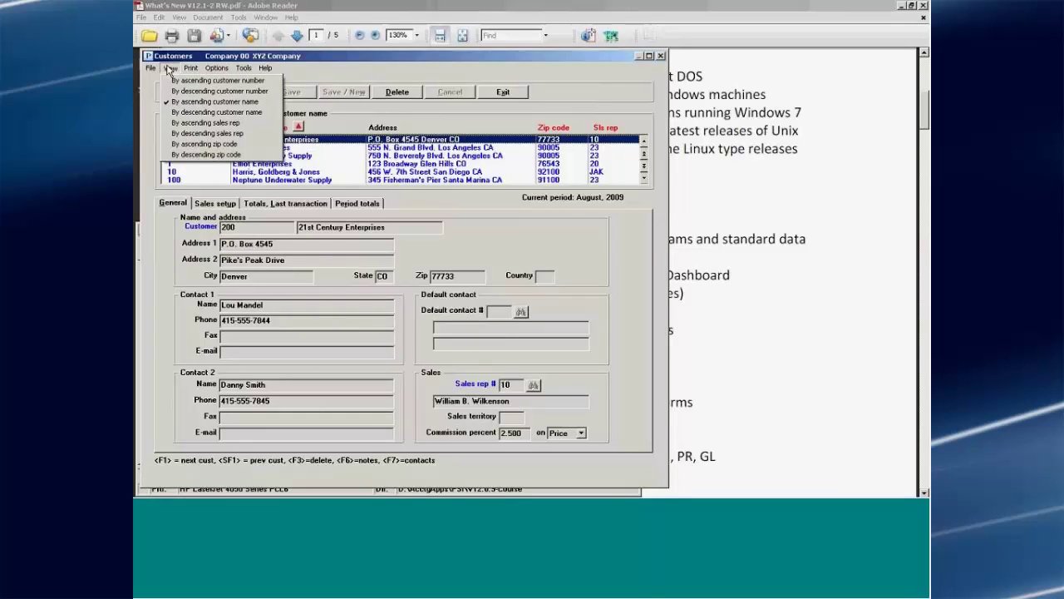
click(327, 121)
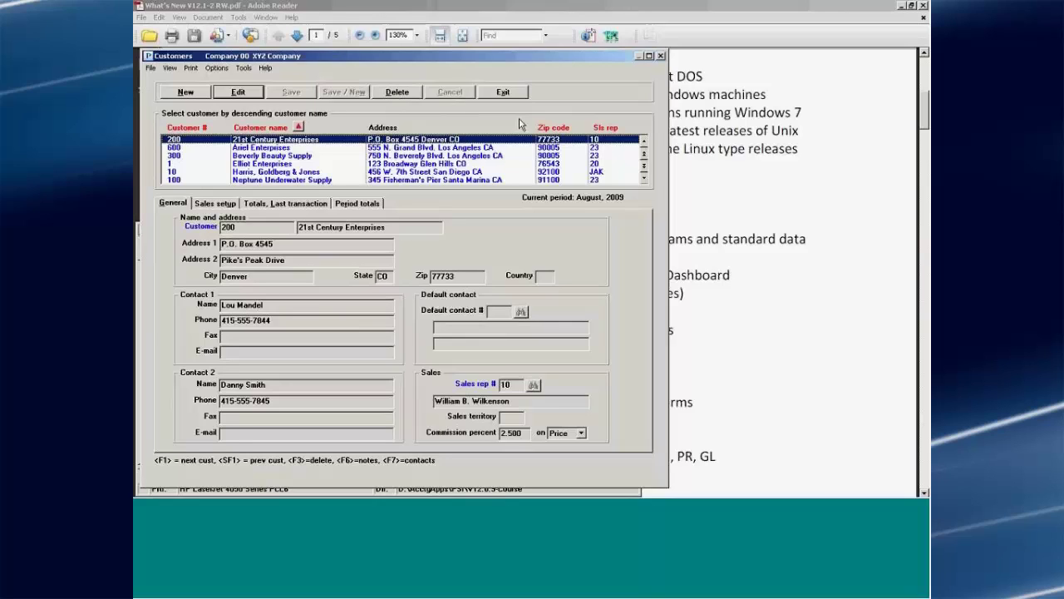
Step: Browse the general details of several customers in the list, finishing on Elliot Enterprises
click(286, 165)
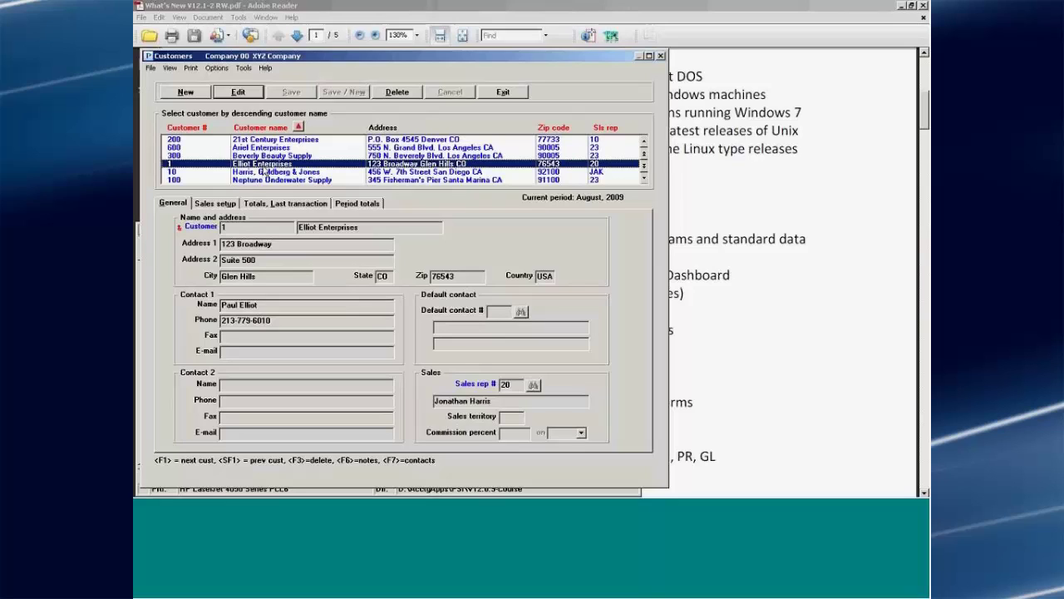
click(264, 157)
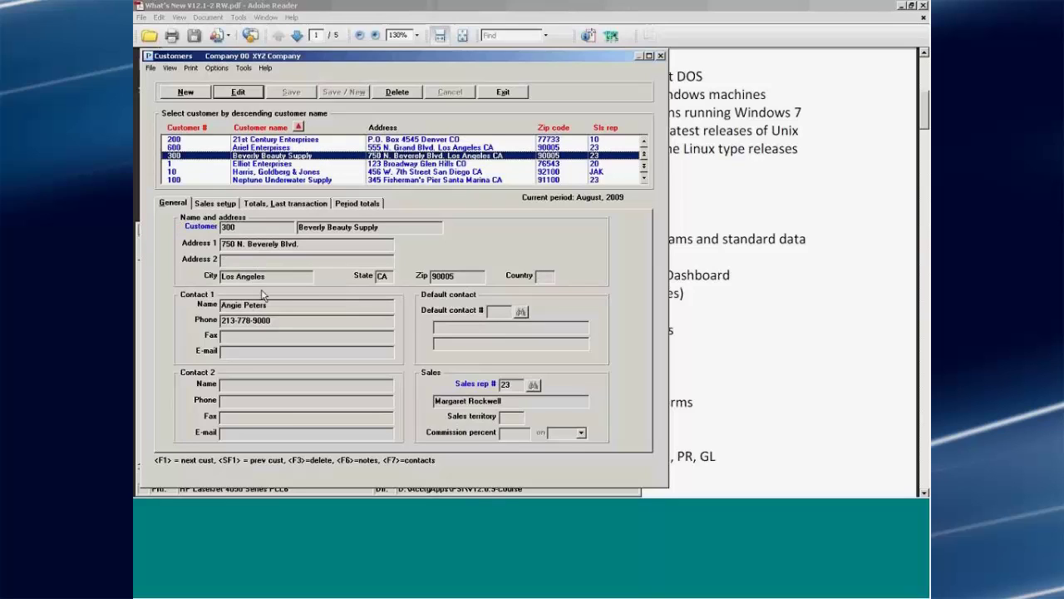
click(261, 140)
key(F1)
key(F1)
key(F1)
key(F1)
key(F1)
key(F1)
key(F1)
key(F1)
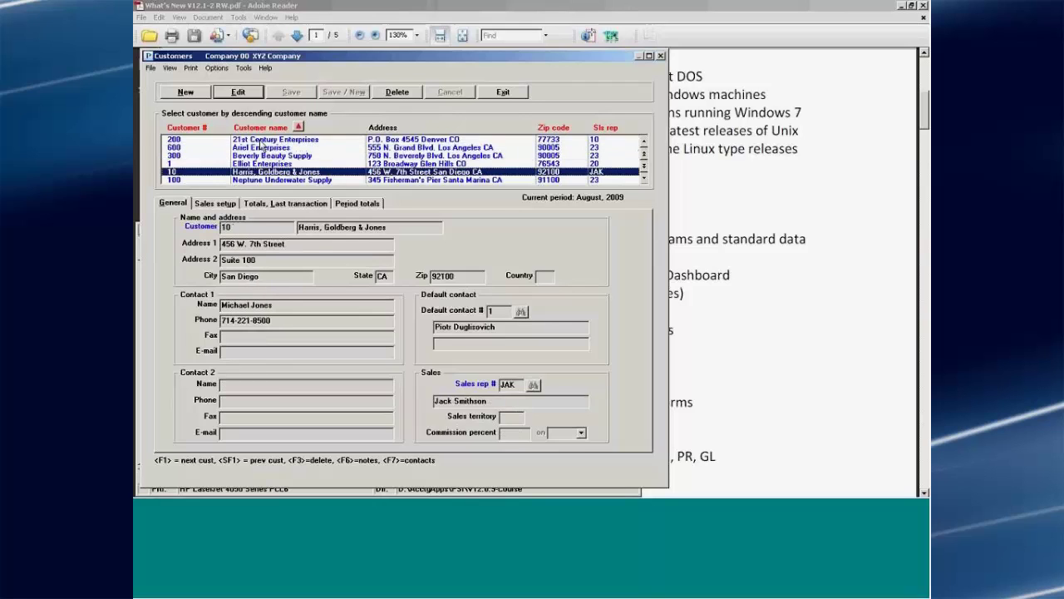
key(F1)
key(F1)
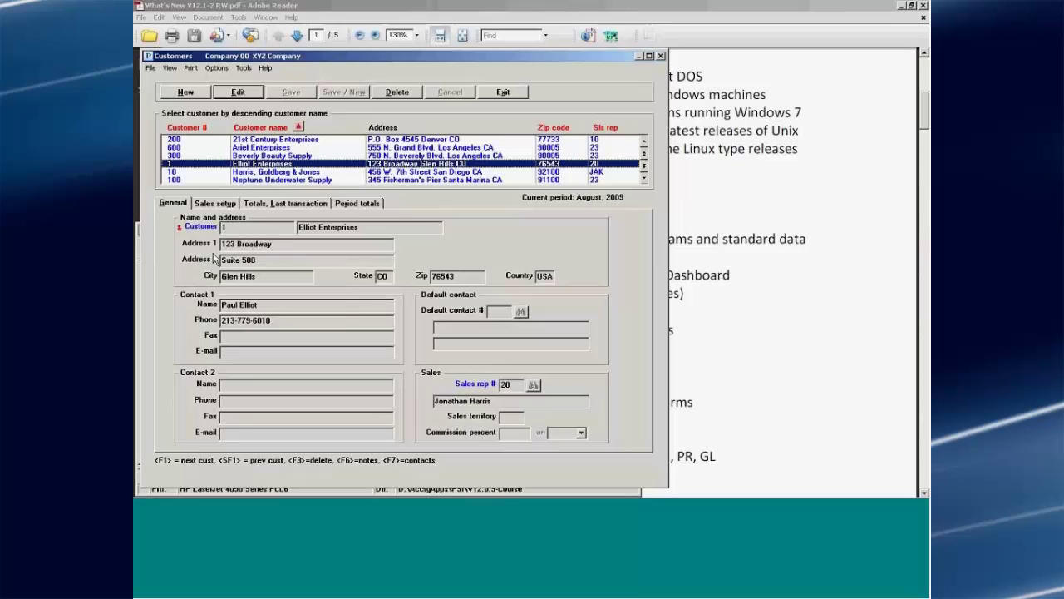
Step: Compare the period totals of Elliot Enterprises in the graphical Customers window with those in Classic Accounting
click(214, 204)
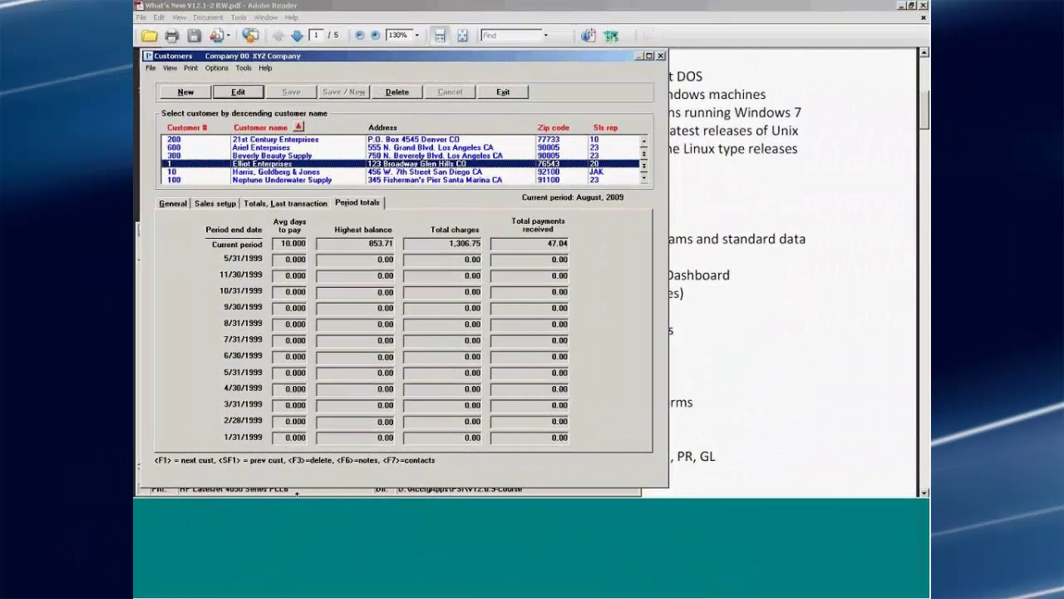
click(374, 489)
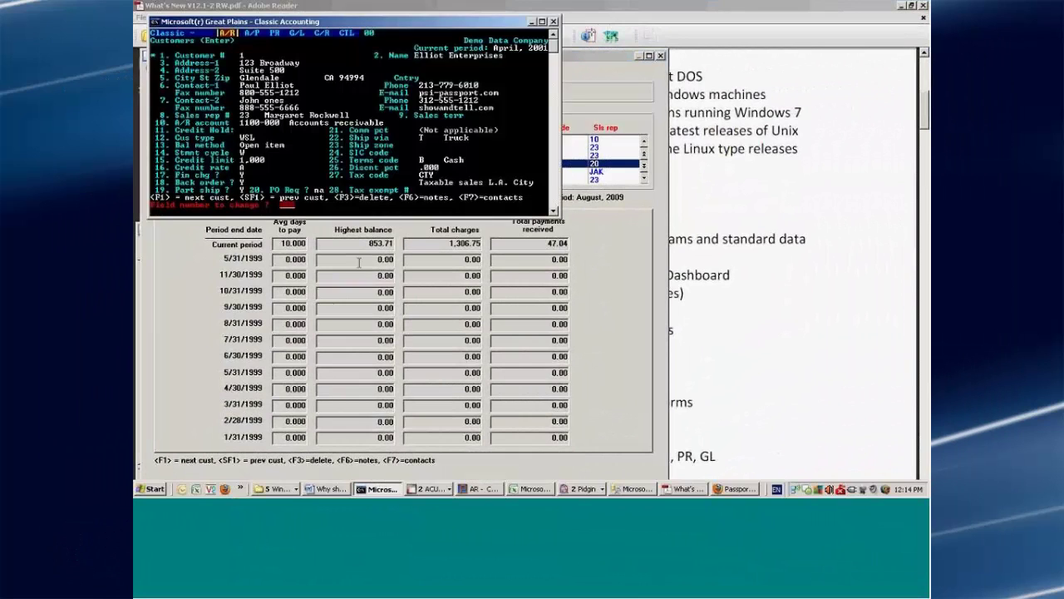
key(Return)
key(Return)
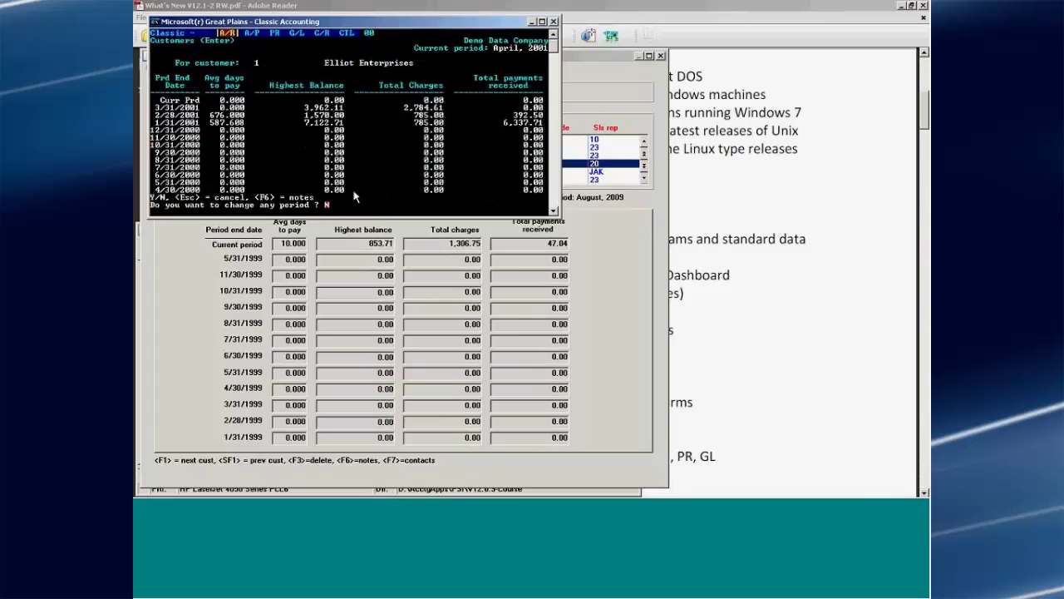
click(358, 229)
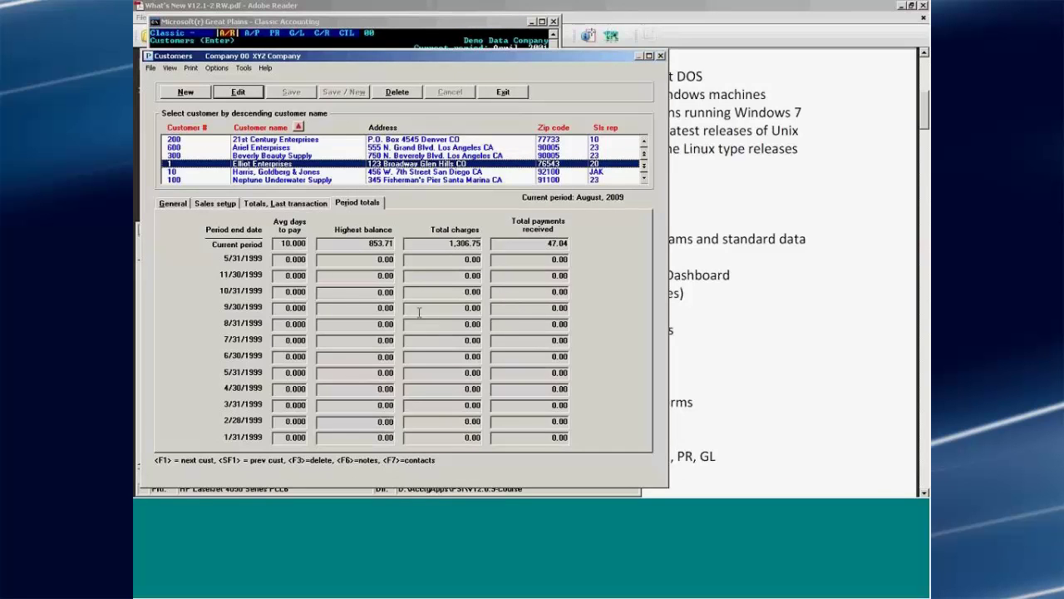
Step: Check period totals for 21st Century Enterprises, and browse the totals and last transactions of other customers, finishing on Space Concepts & Design
click(270, 142)
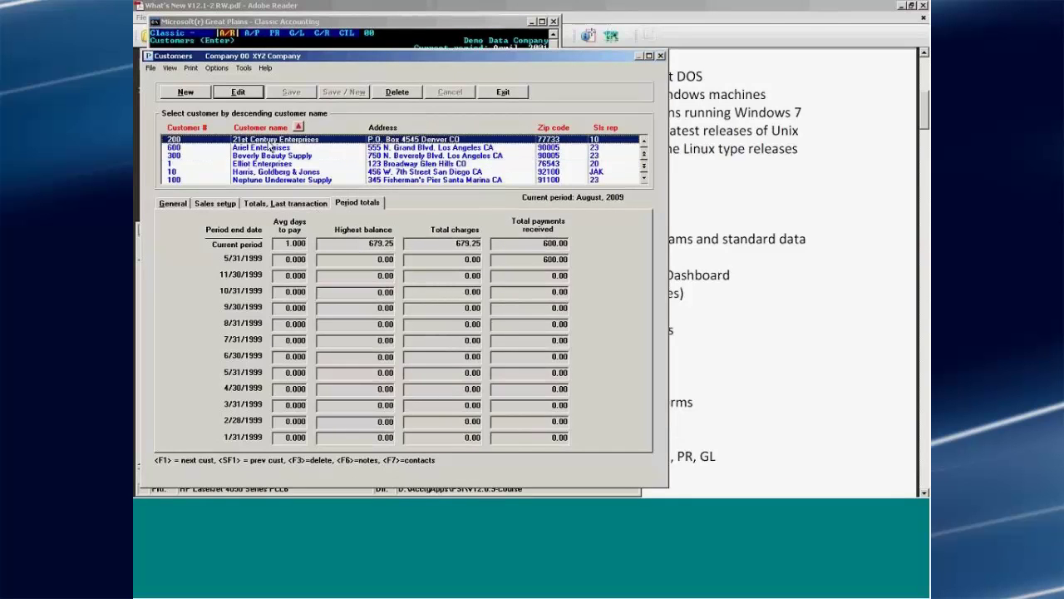
click(272, 163)
click(282, 204)
key(Down)
key(Down)
key(Down)
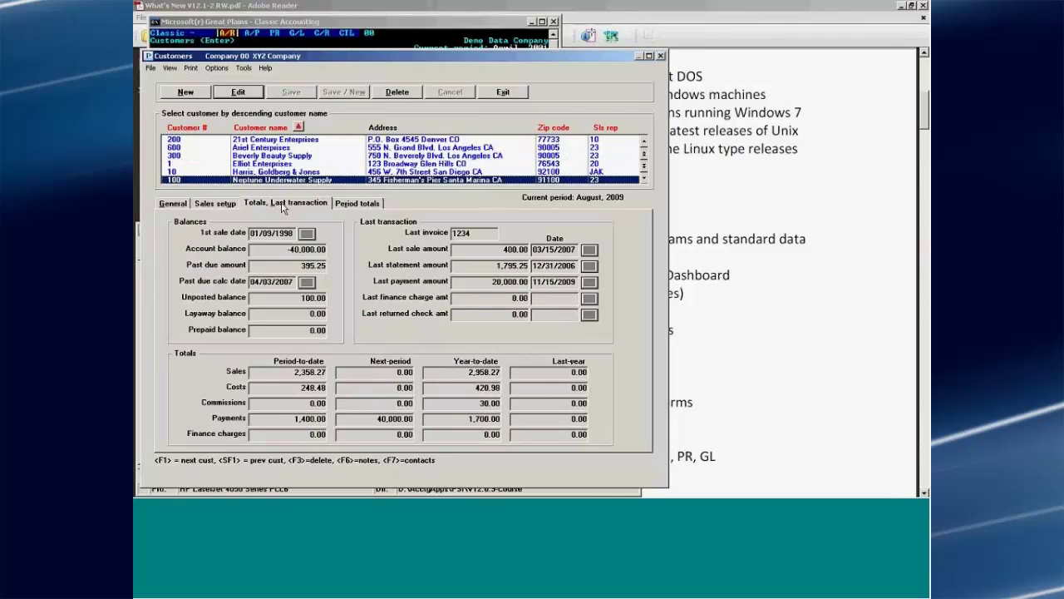
key(Down)
key(Down)
key(Down)
key(Down)
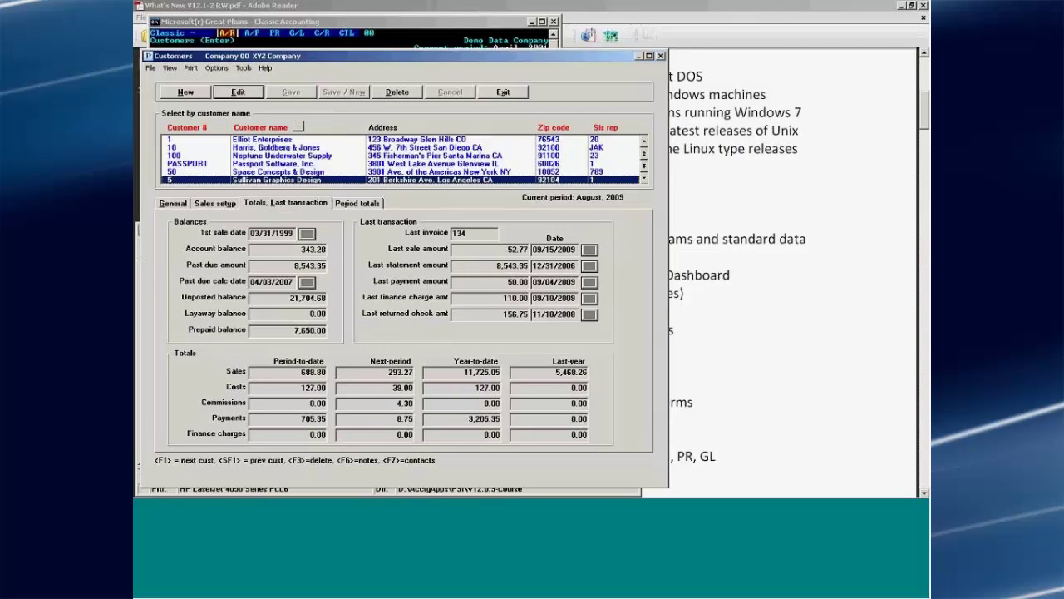
key(Down)
key(Up)
key(Up)
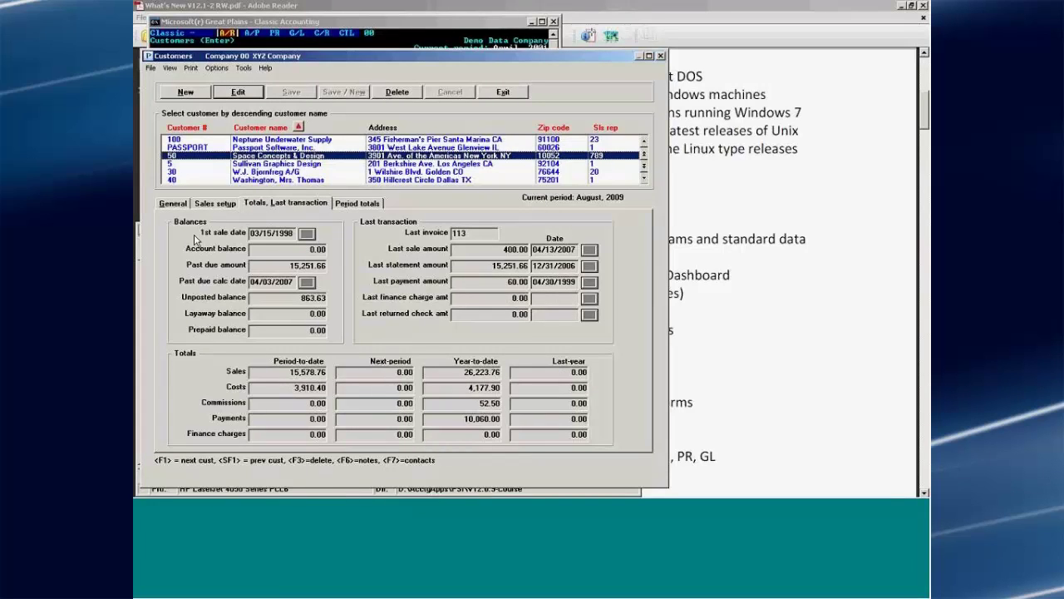
Step: Re-sort the customer list by ascending name, by ascending zip code and back to descending name, viewing Beverly Beauty Supply's totals along the way
click(299, 127)
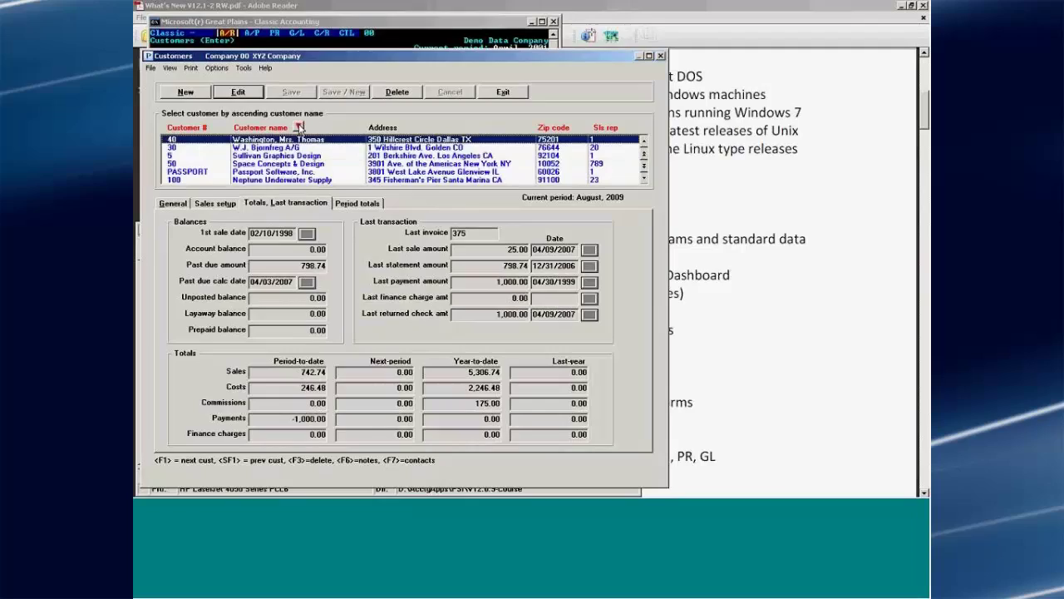
click(195, 129)
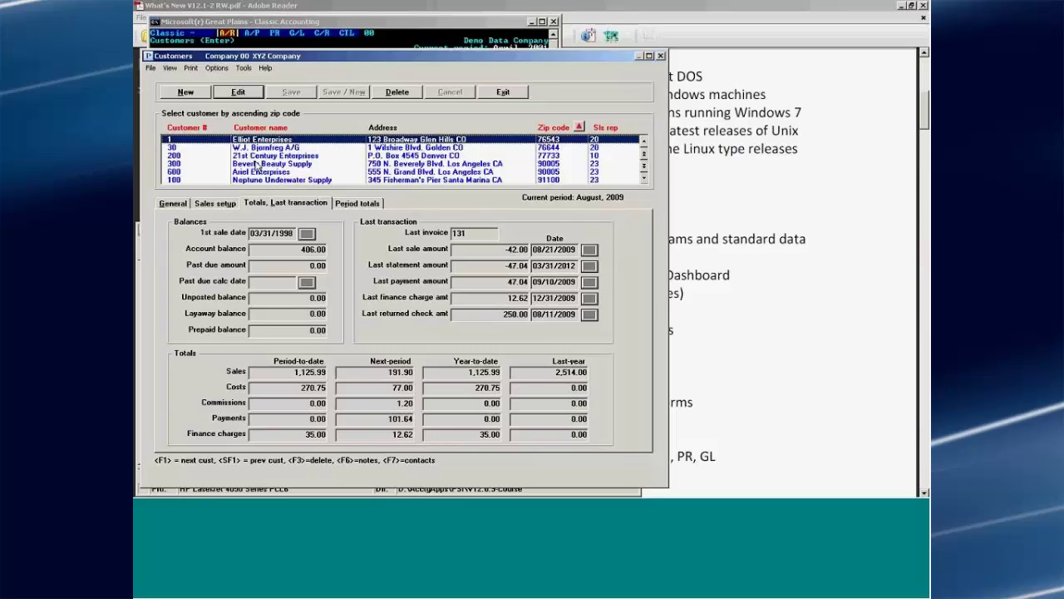
click(256, 164)
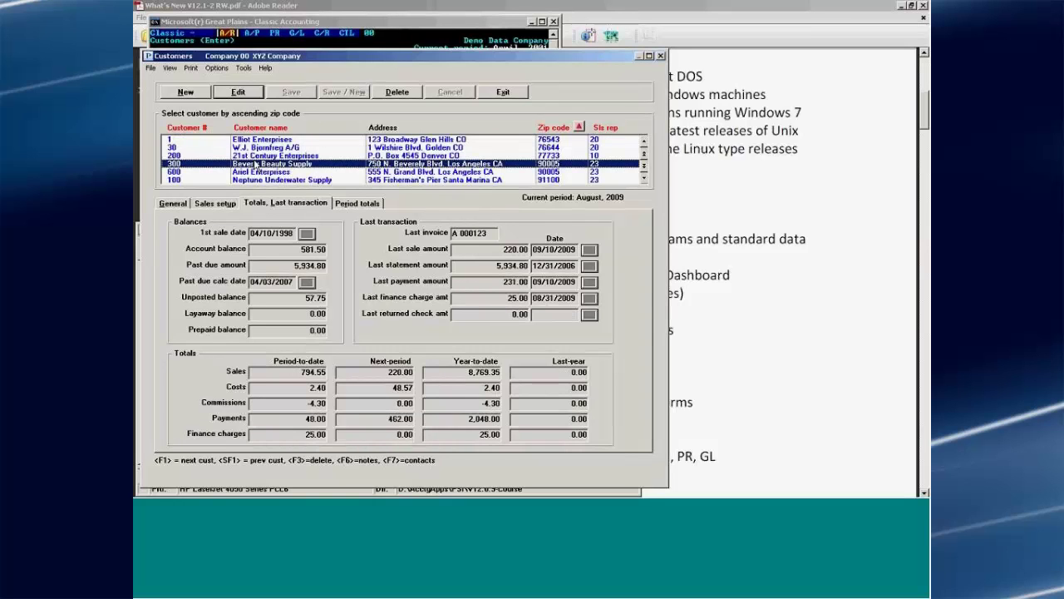
click(261, 127)
click(260, 164)
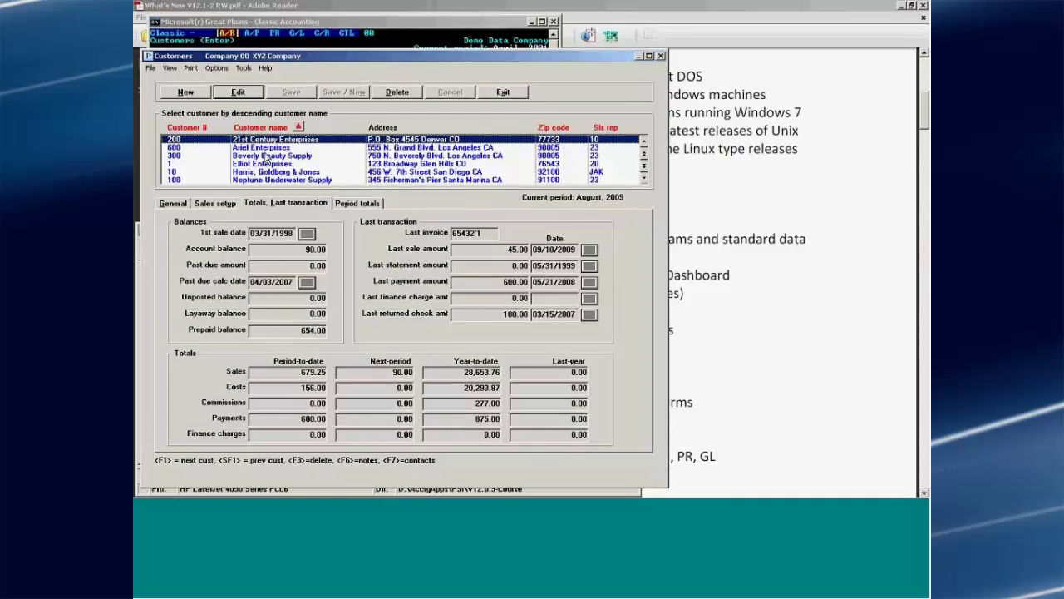
Step: Locate customers by name in the customer list using the partial entries "sul" and "spa"
text(su)
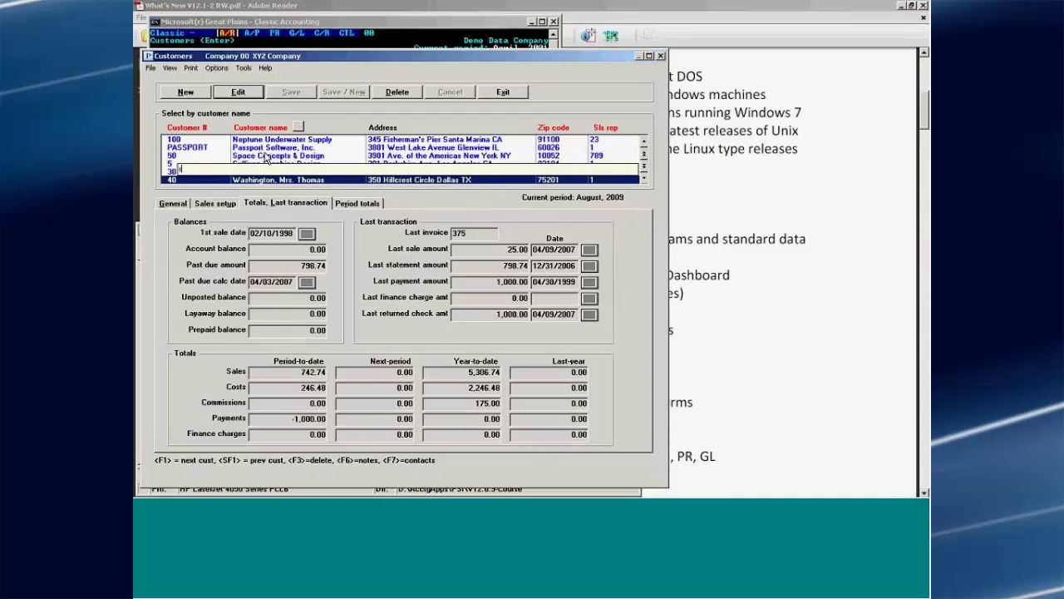
text(l)
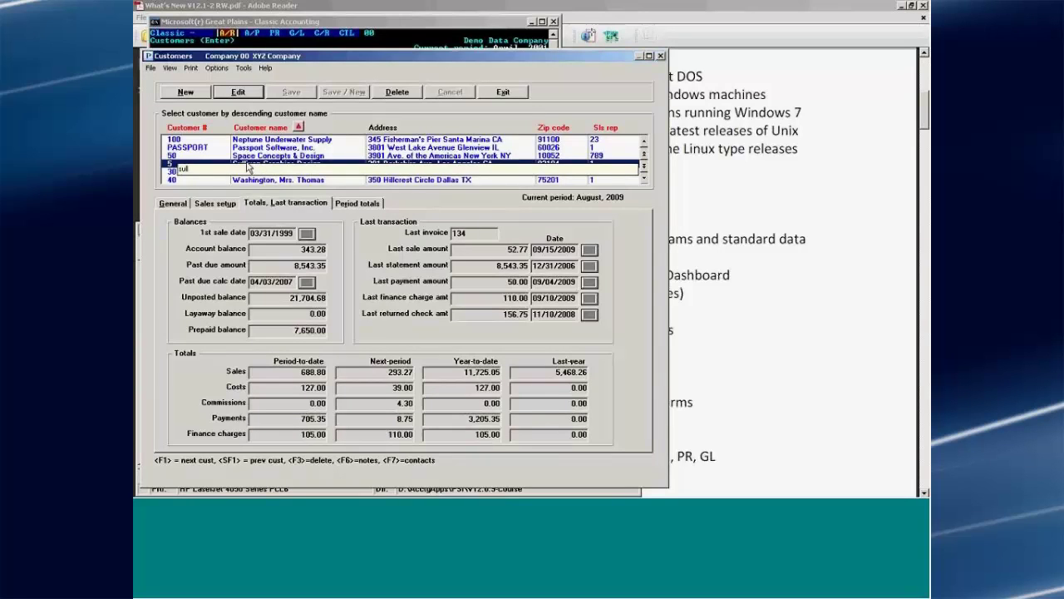
key(BackSpace)
key(BackSpace)
text(pa)
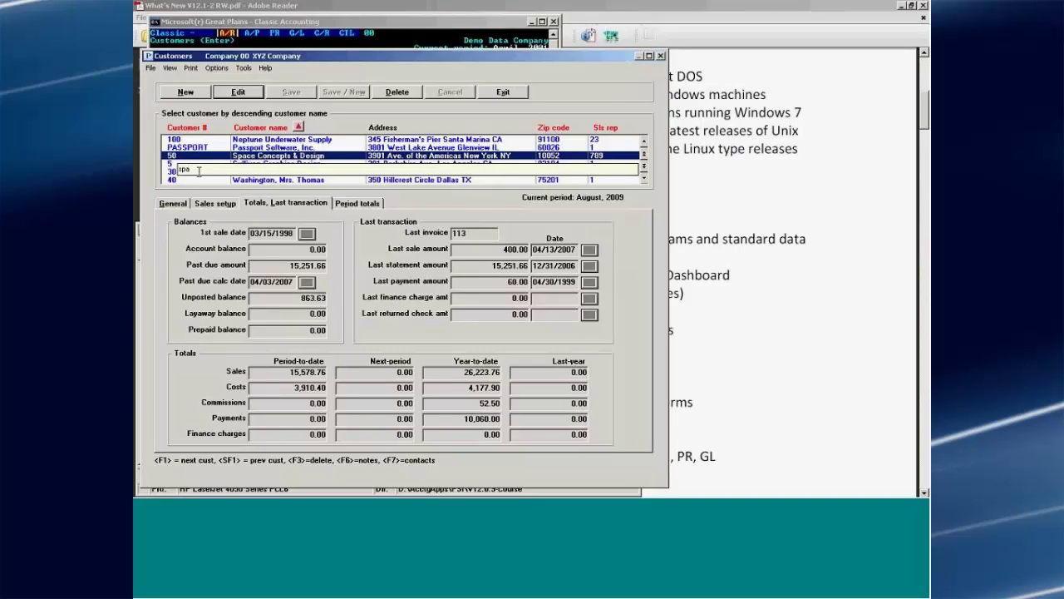
Step: Repeat the customer name lookup with the uppercase entry "SPA"
key(BackSpace)
key(BackSpace)
key(BackSpace)
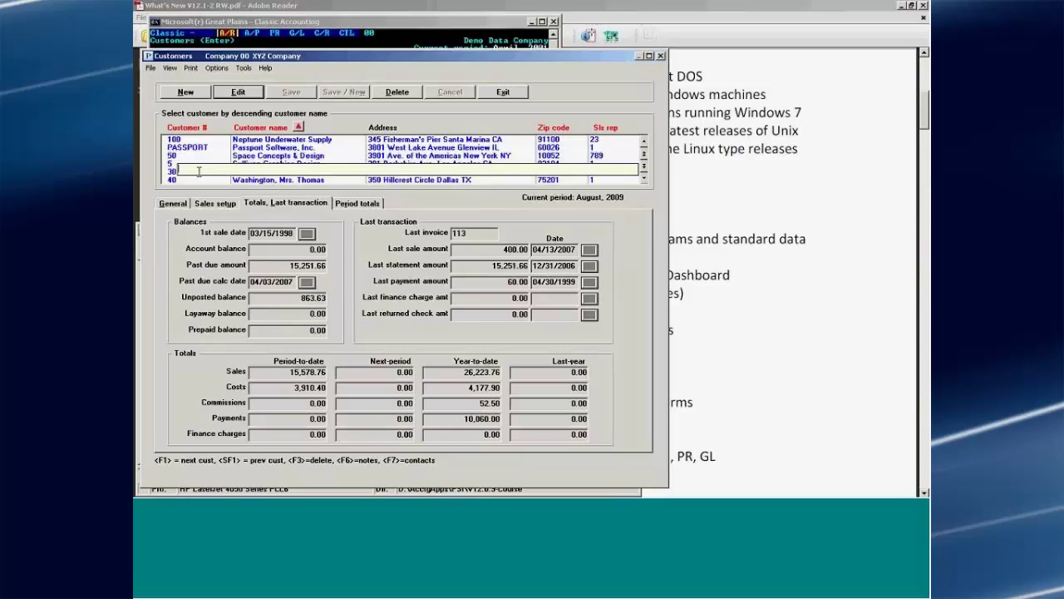
text(SPA)
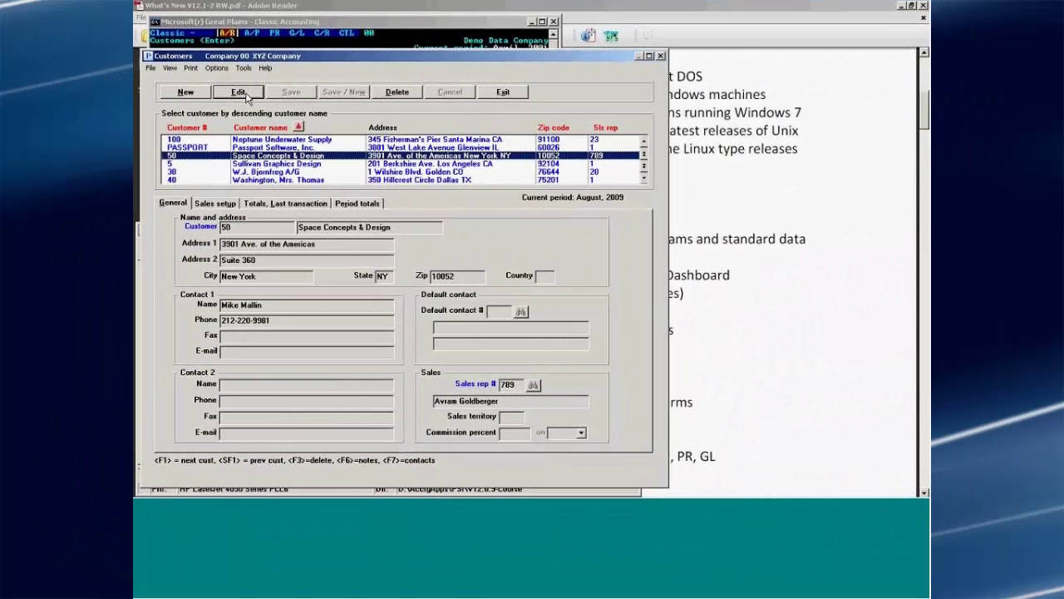
Step: Edit the Space Concepts & Design record and copy the end of its first address line into Contact 1's fax field
click(246, 96)
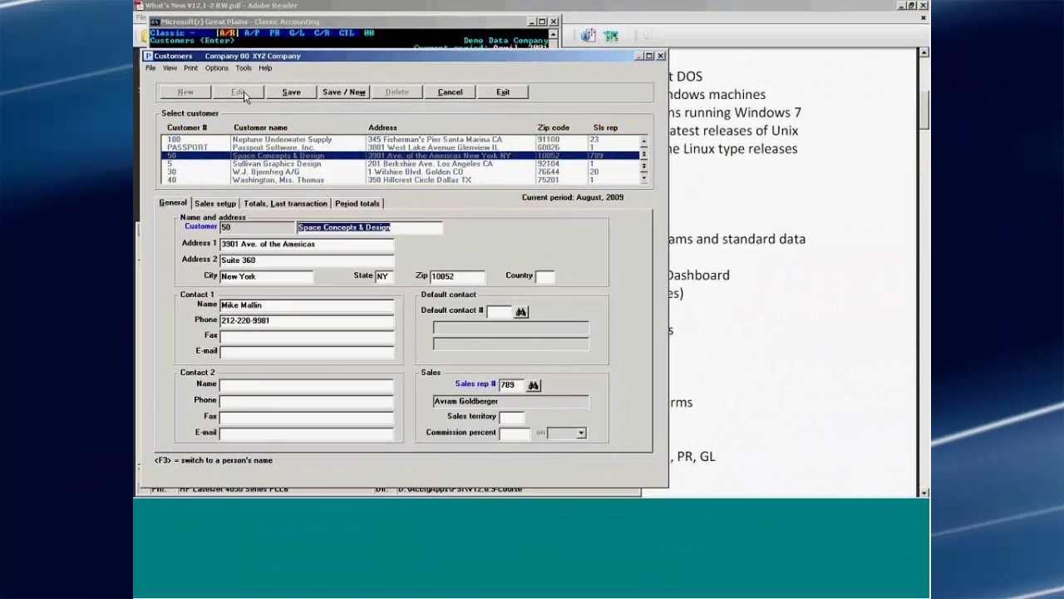
click(329, 244)
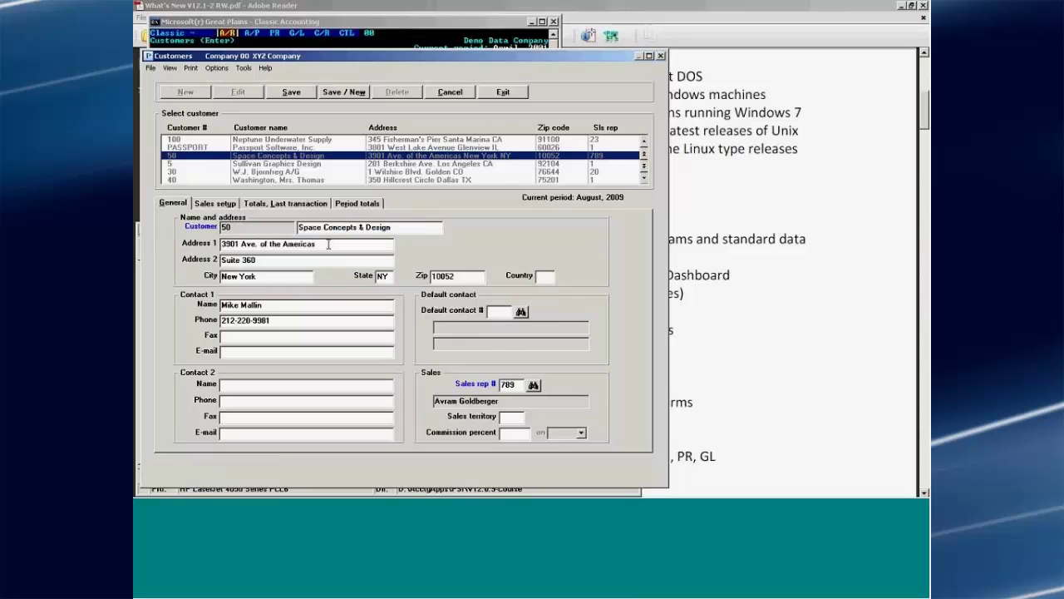
key(shift+Left)
key(shift+Left)
key(shift+Left)
key(shift+Left)
key(shift+Left)
key(shift+Left)
key(shift+Left)
key(shift+Left)
key(shift+Left)
key(shift+Left)
key(shift+Left)
click(293, 336)
text(HE AMERICAS)
Step: Clear the copied text from Contact 1's fax field
key(BackSpace)
key(BackSpace)
key(BackSpace)
key(BackSpace)
key(BackSpace)
key(BackSpace)
key(BackSpace)
key(BackSpace)
key(BackSpace)
key(BackSpace)
key(BackSpace)
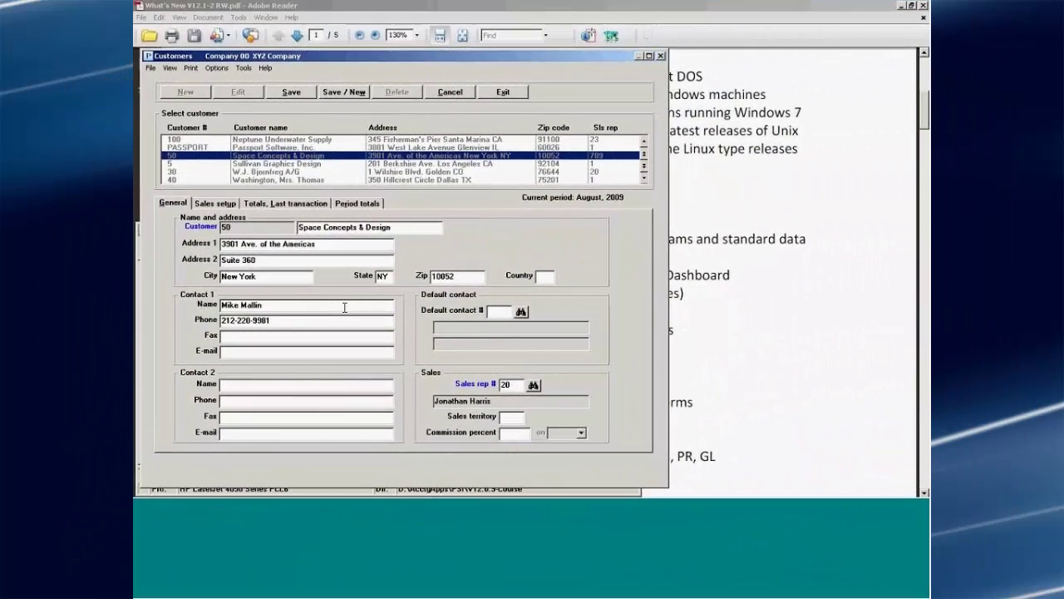
Step: Move between the contact, city and address fields of Space Concepts & Design, and exit the Customers window
click(303, 305)
key(Up)
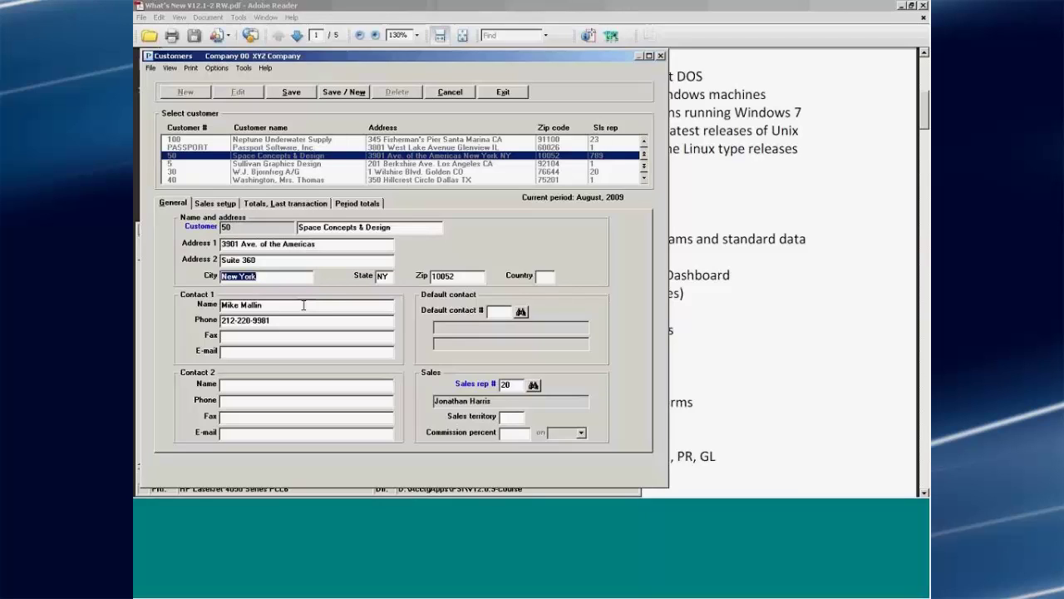
click(335, 240)
click(506, 92)
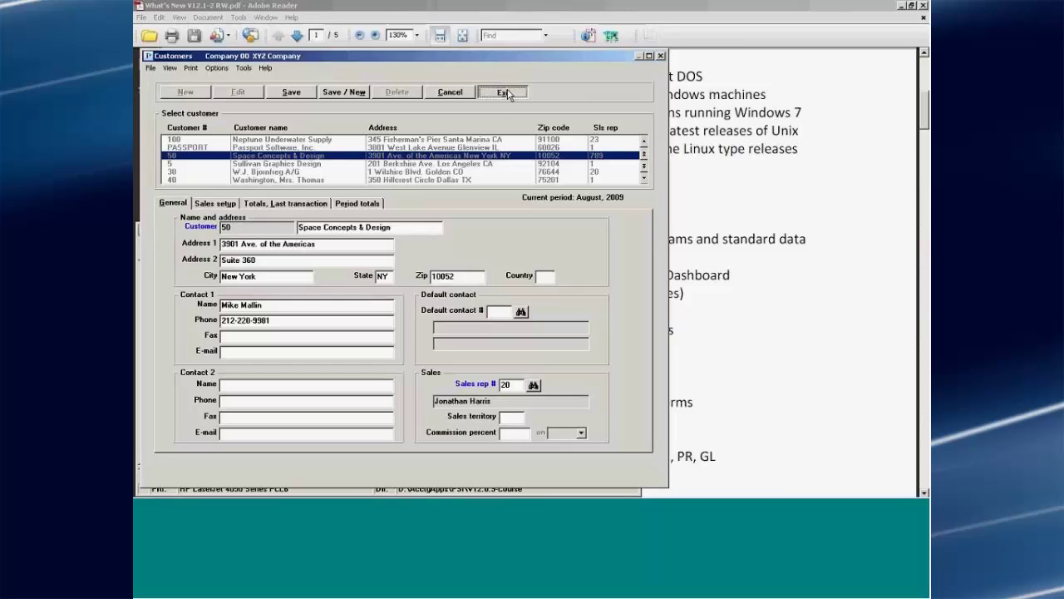
click(388, 291)
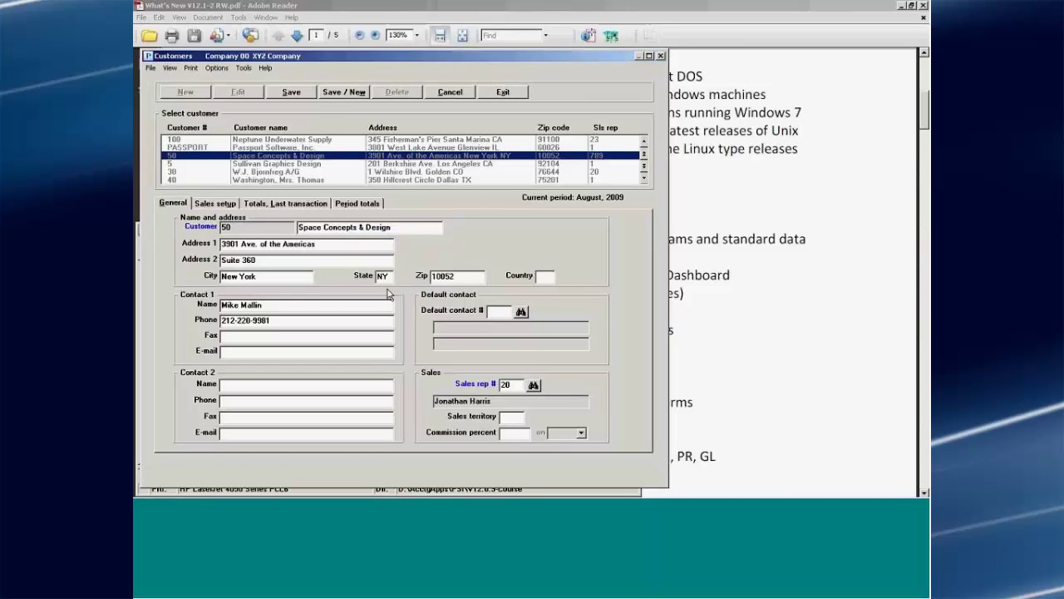
click(496, 95)
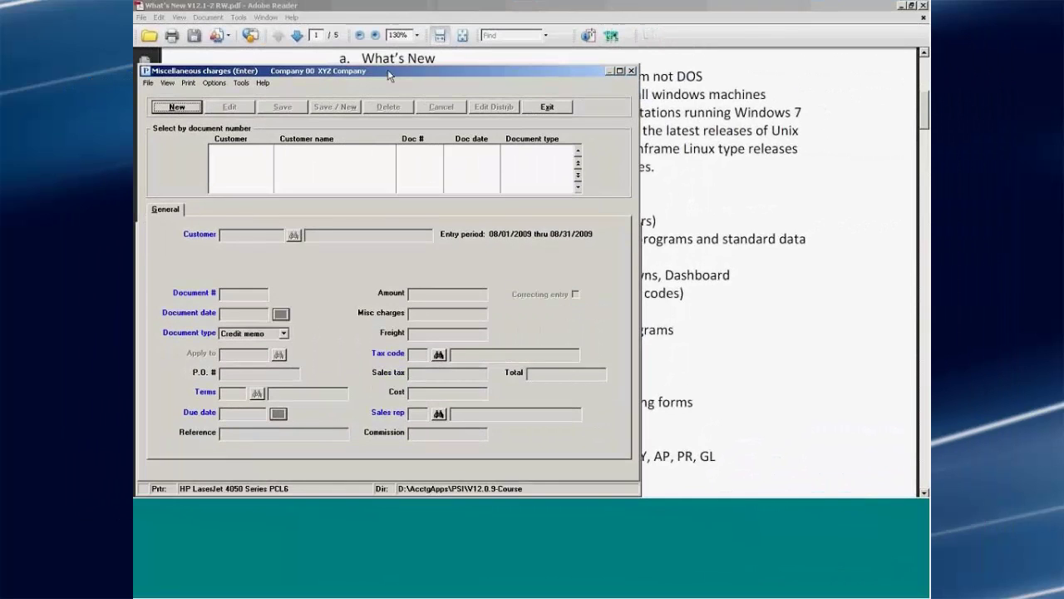
Step: Start a new miscellaneous charge and choose Ariel Enterprises through the customer lookup
click(192, 109)
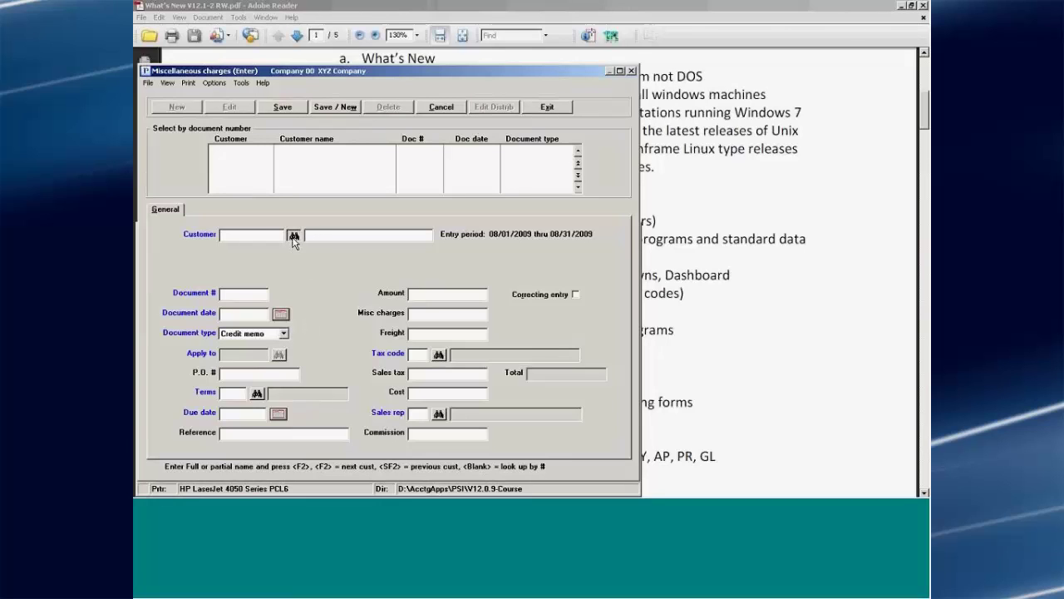
click(293, 240)
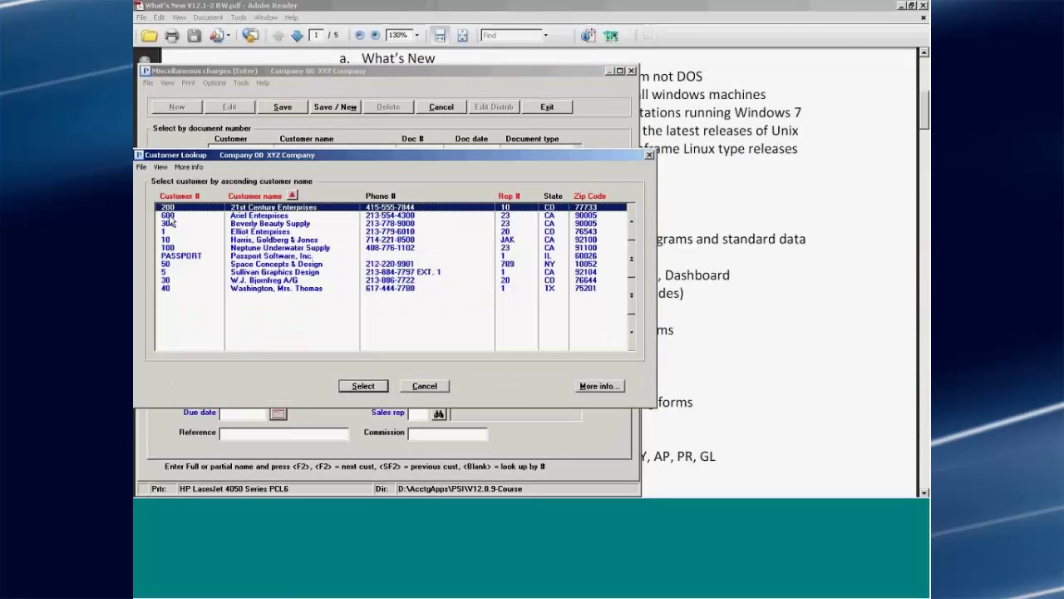
double_click(169, 215)
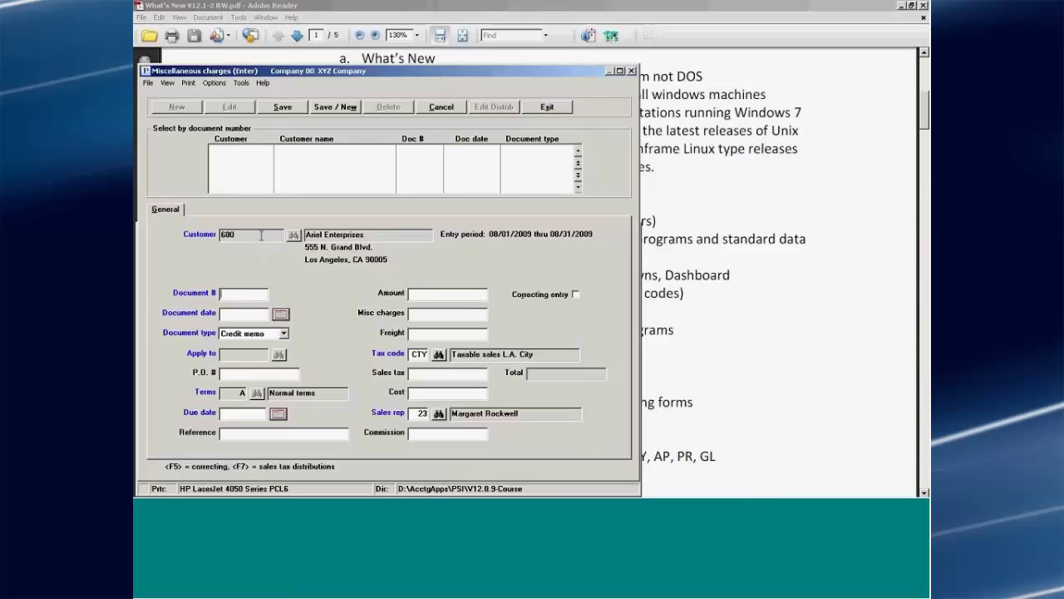
key(Return)
Step: Enter document number 1231231 for the charge and set its document type to Debit memo
click(409, 296)
click(249, 293)
text(1231231)
click(283, 333)
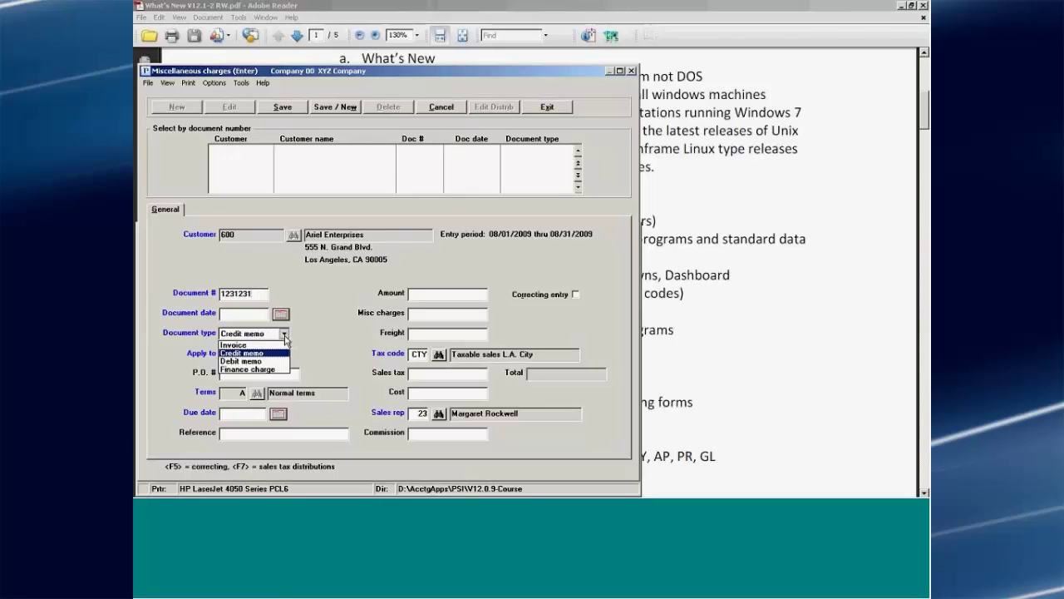
click(263, 361)
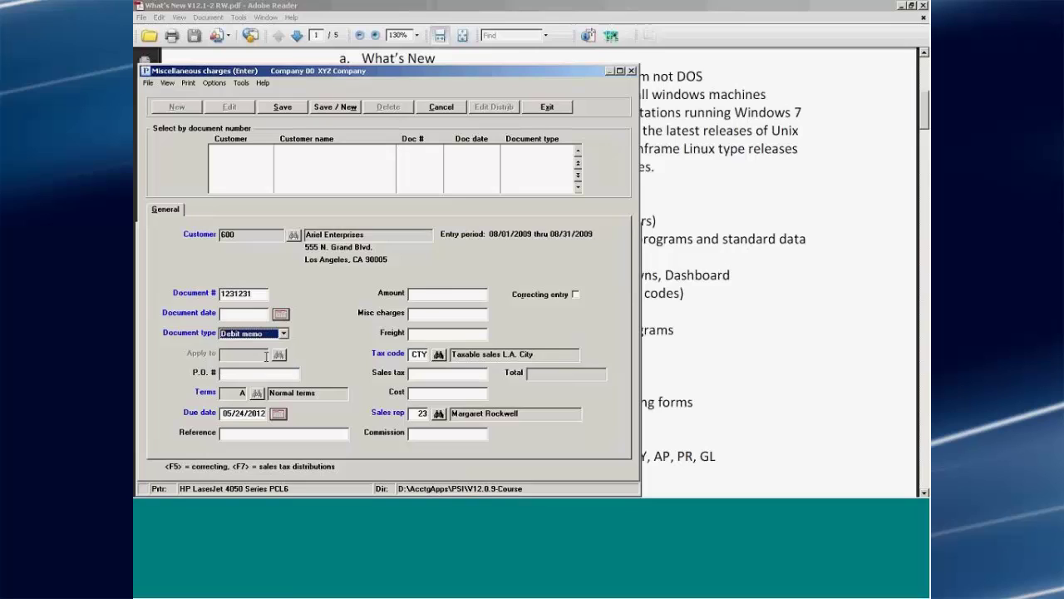
Step: Set the charge's document date to 05/28/2012 using the calendar, and acknowledge the date message
click(247, 313)
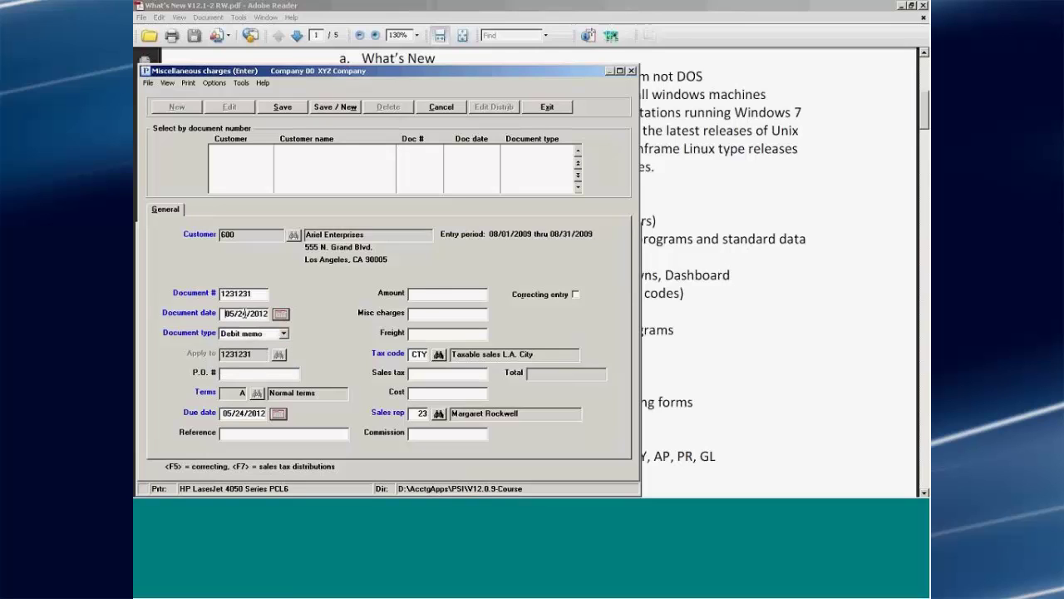
click(281, 314)
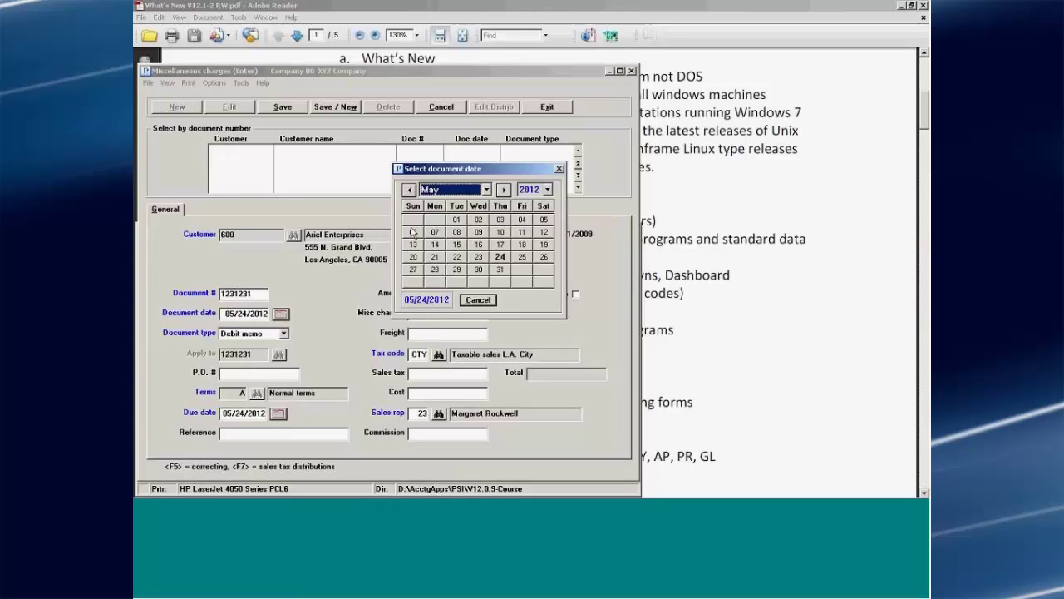
double_click(435, 268)
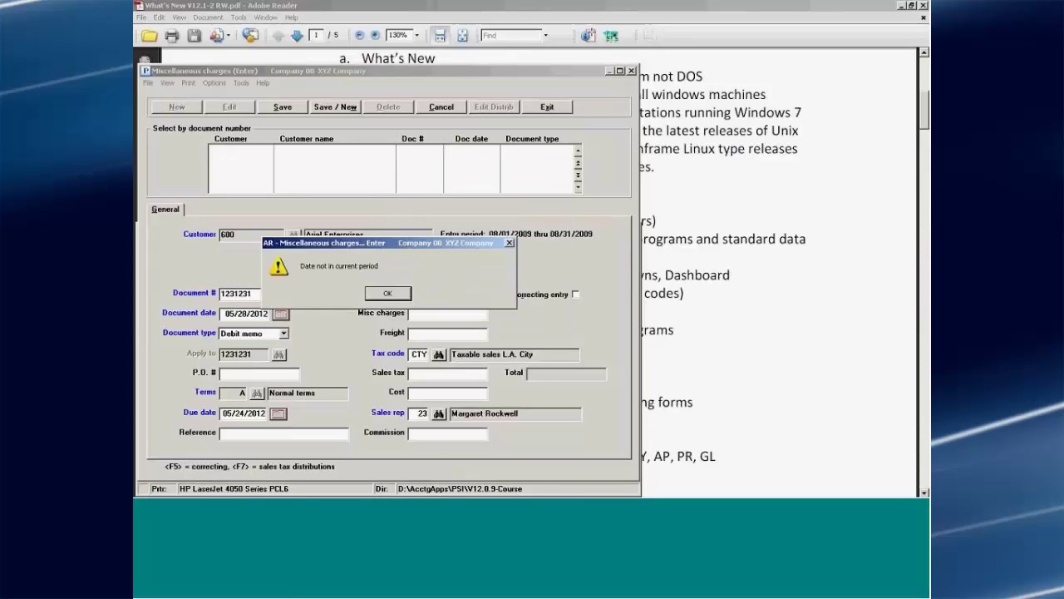
click(388, 293)
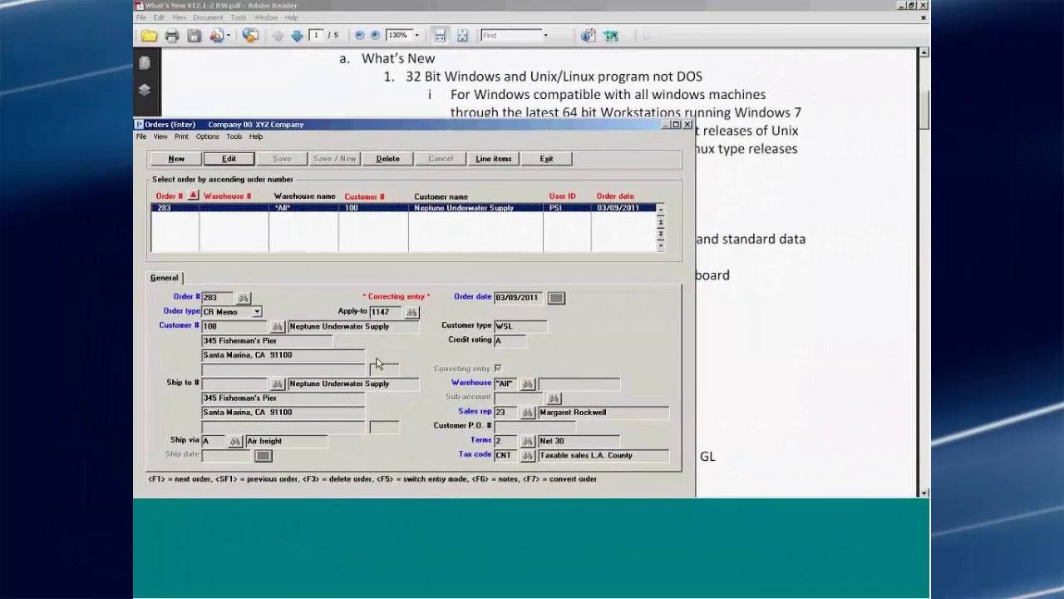
Step: Open the Neptune Underwater Supply order for editing and look through its inventory control view options
click(229, 159)
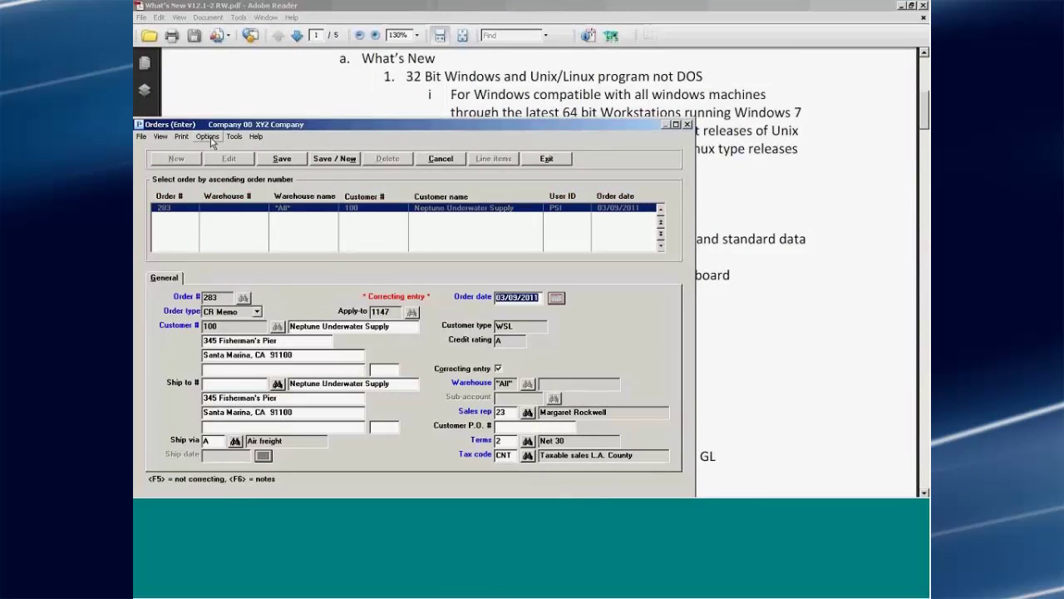
click(208, 137)
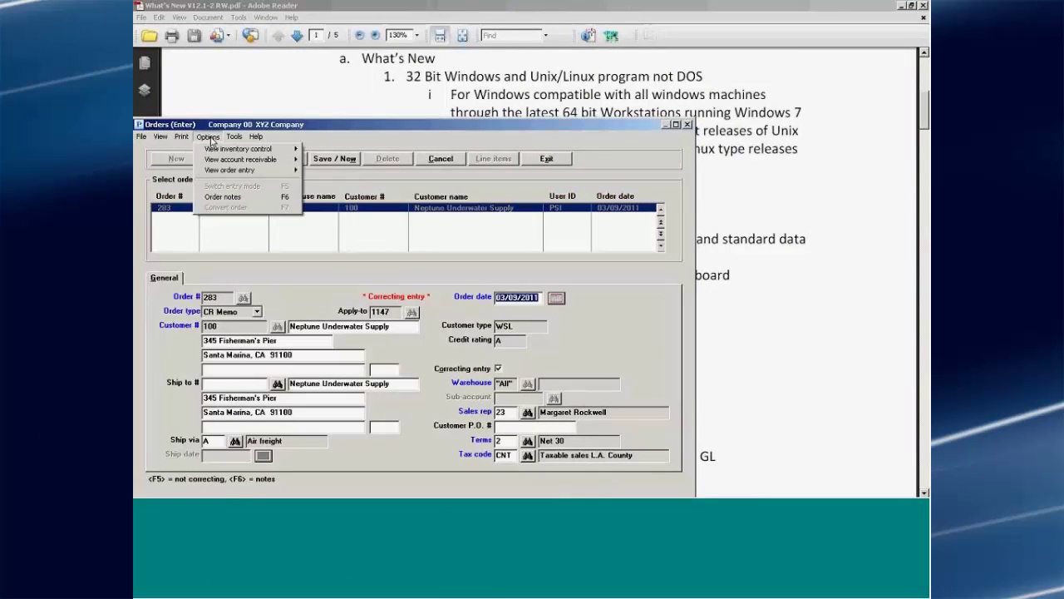
mouse_move(250, 149)
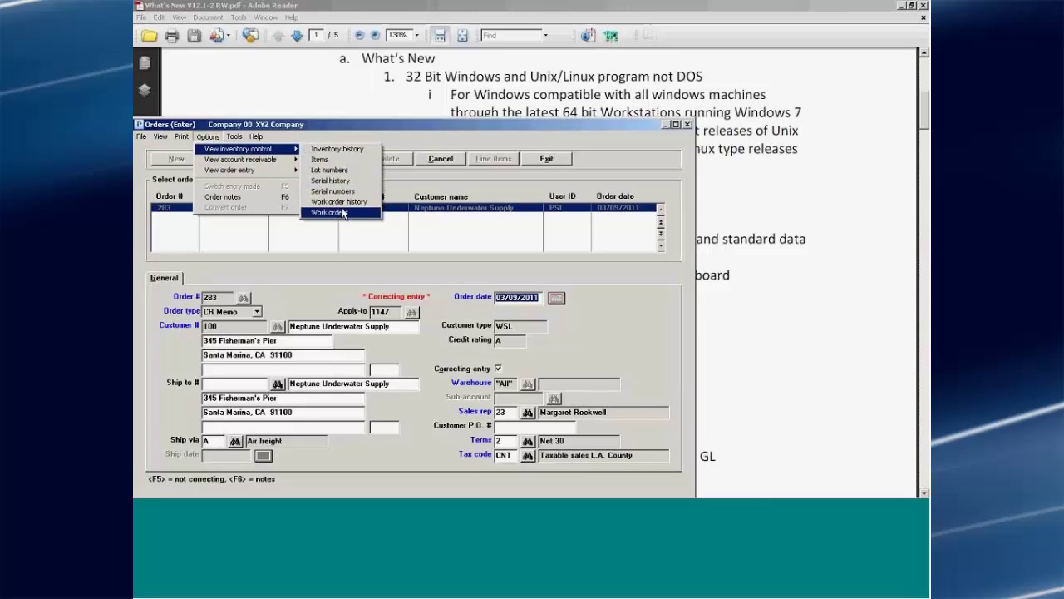
key(Up)
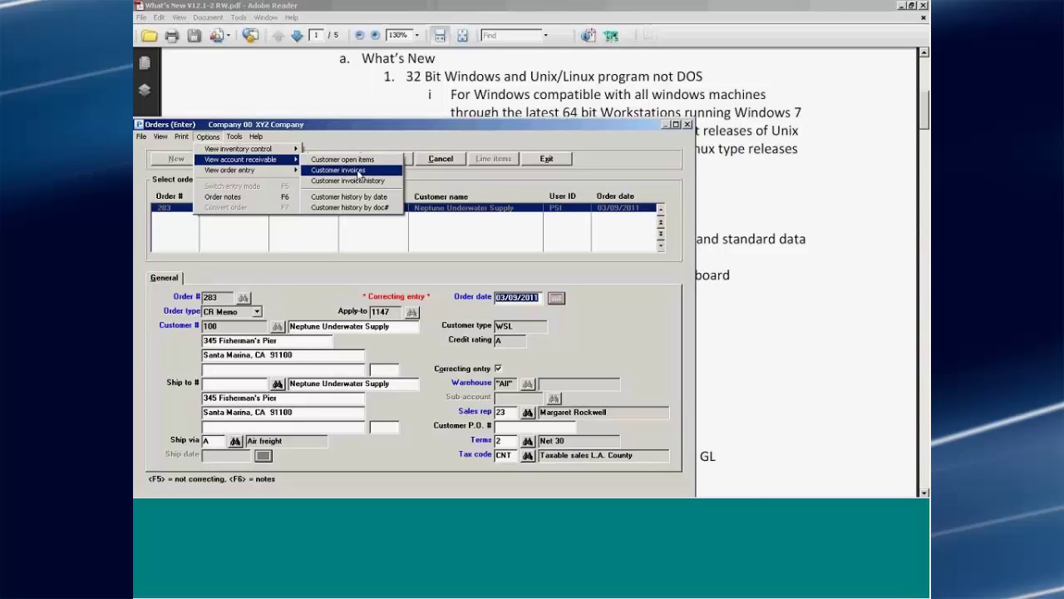
Step: View customer invoices from within the order, close that view, and look through the order entry view options
click(359, 172)
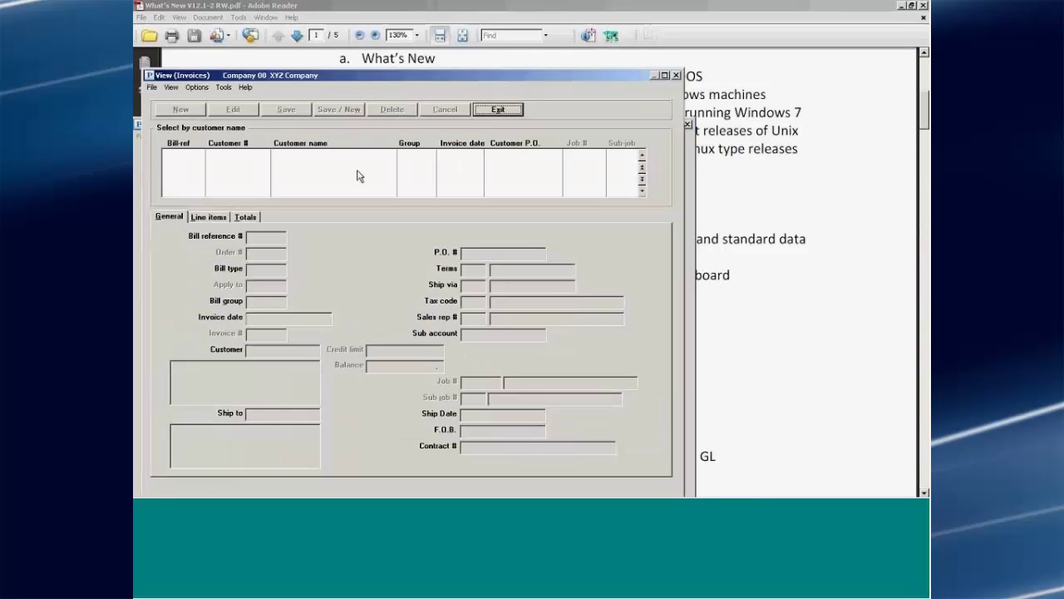
click(497, 110)
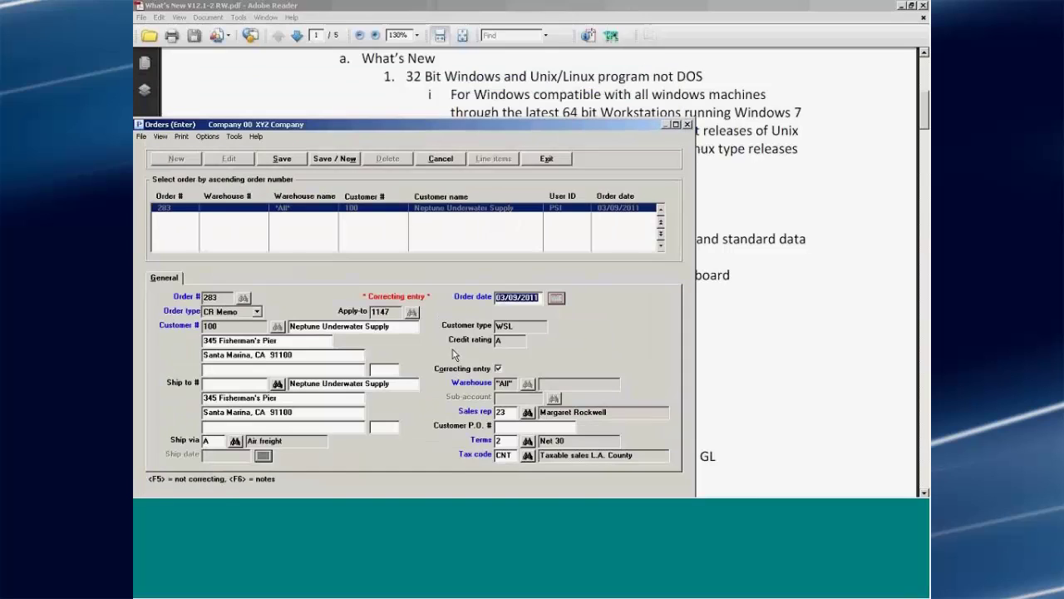
click(208, 137)
mouse_move(293, 172)
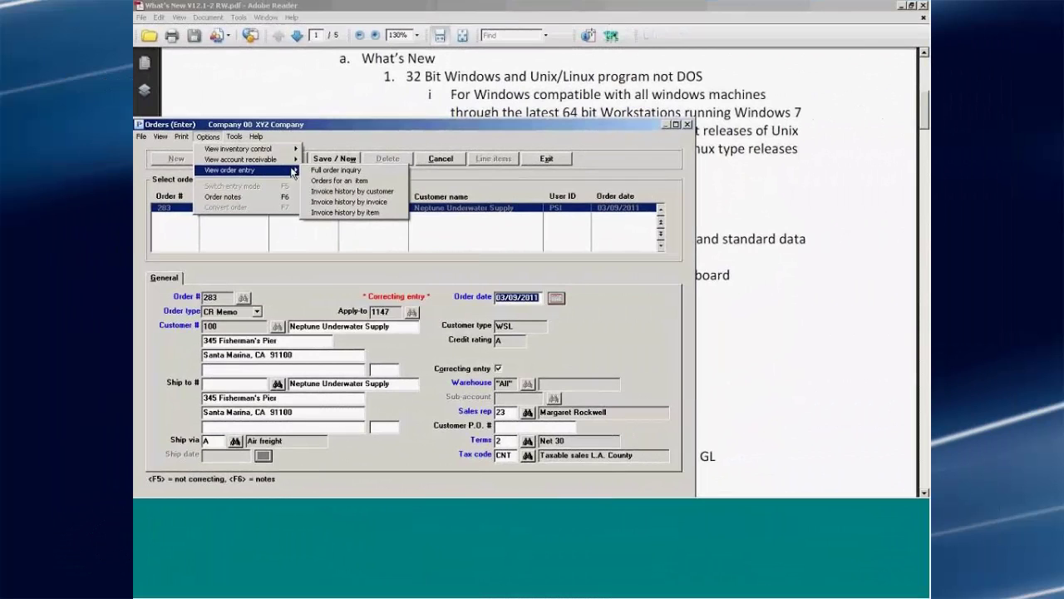
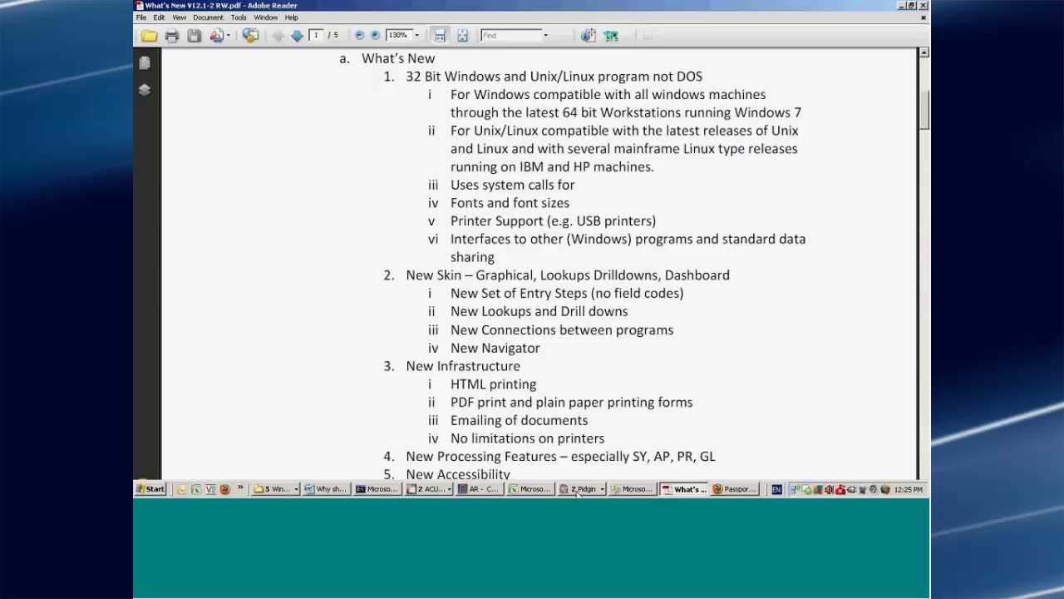
Step: Switch to the PBS main window and open the Valid G/L accounts report from the CTL module's reports
click(447, 490)
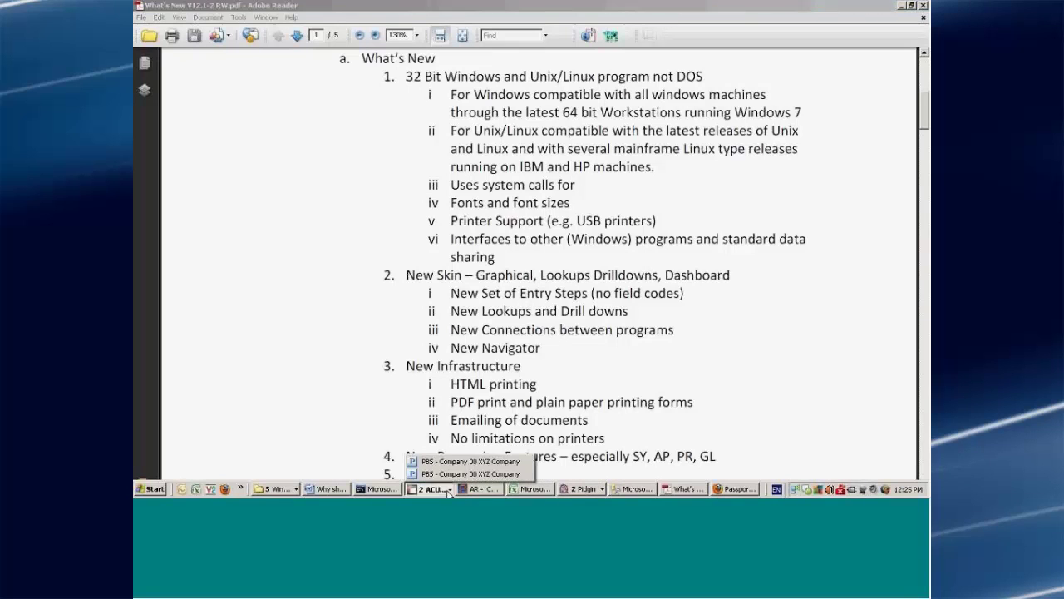
click(444, 462)
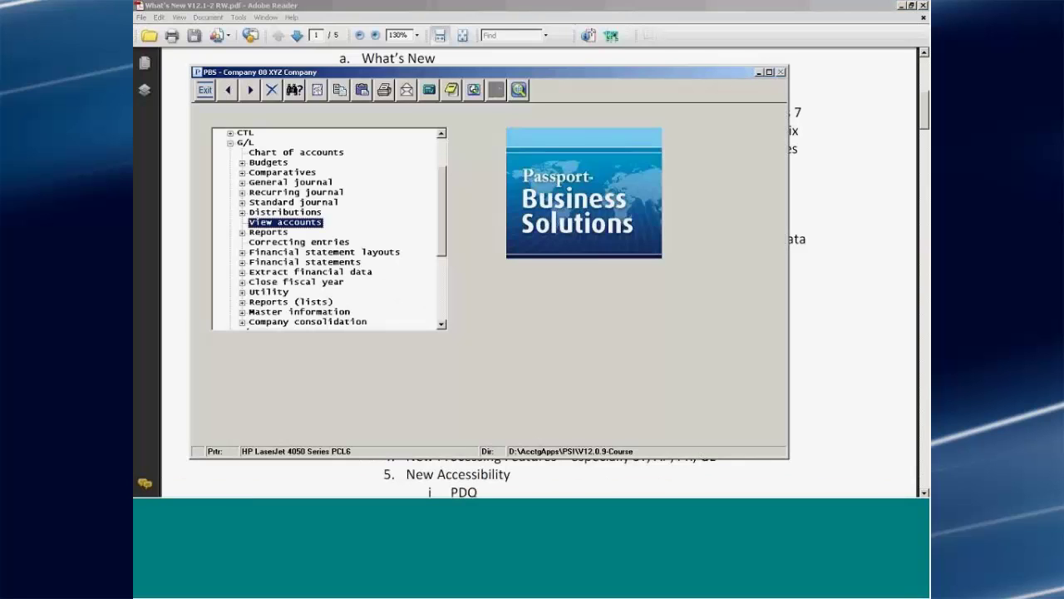
click(230, 143)
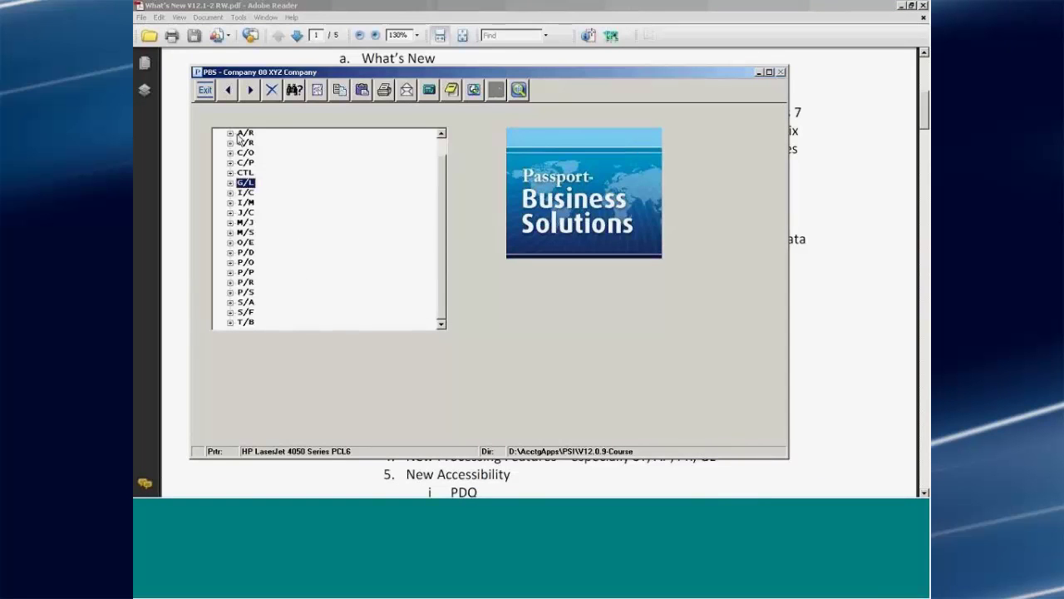
click(230, 173)
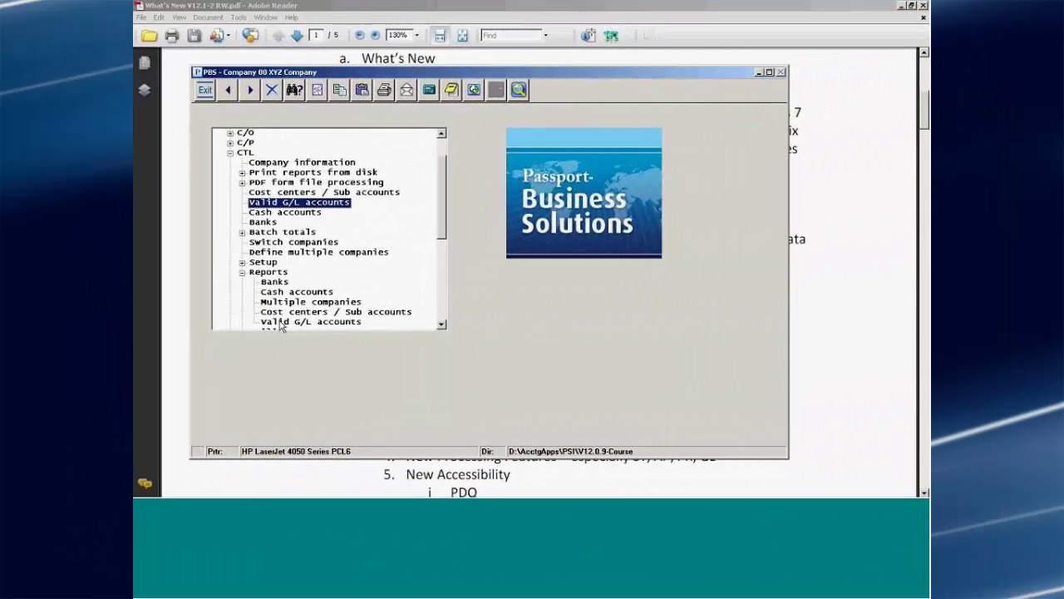
double_click(280, 322)
Step: Accept the default range for the Valid G/L accounts report and choose -PDF- as its output
key(F2)
key(F2)
key(Return)
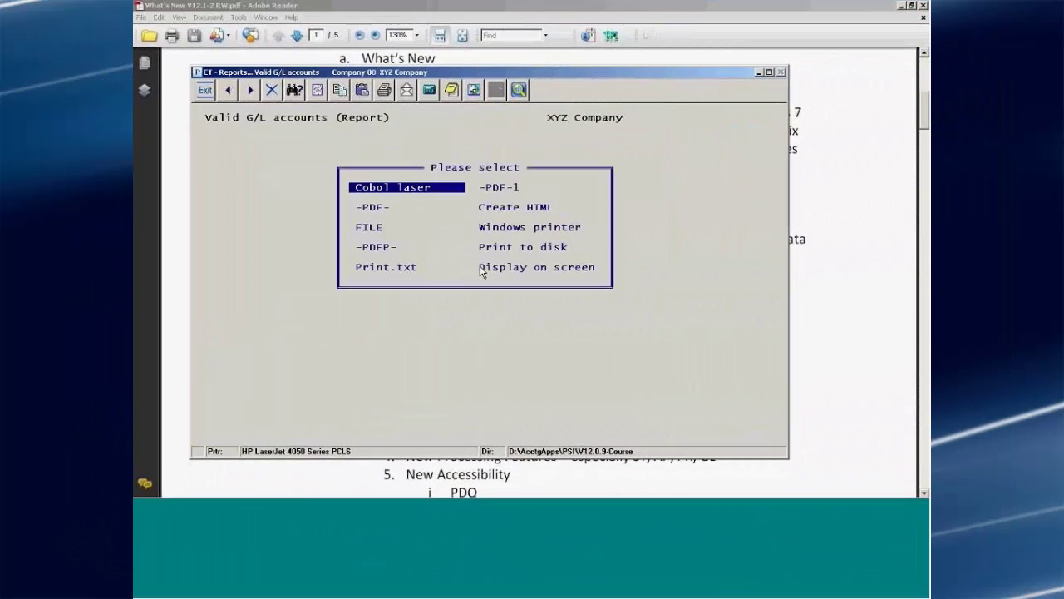
click(375, 210)
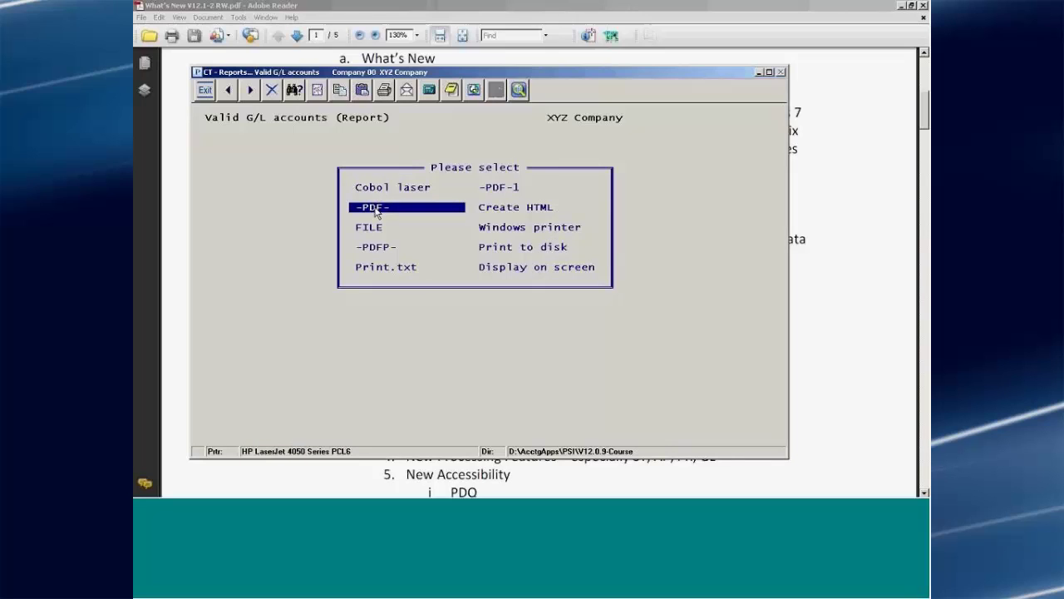
Step: View the Valid G/L accounts report as a PDF in the report browser, enlarge its pages, and close it
double_click(375, 210)
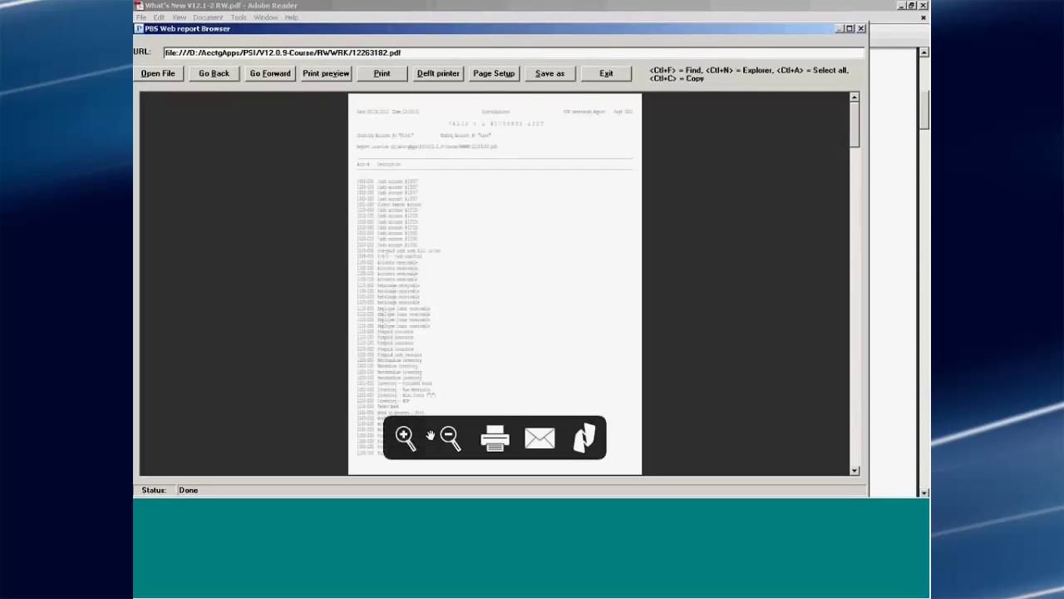
click(405, 437)
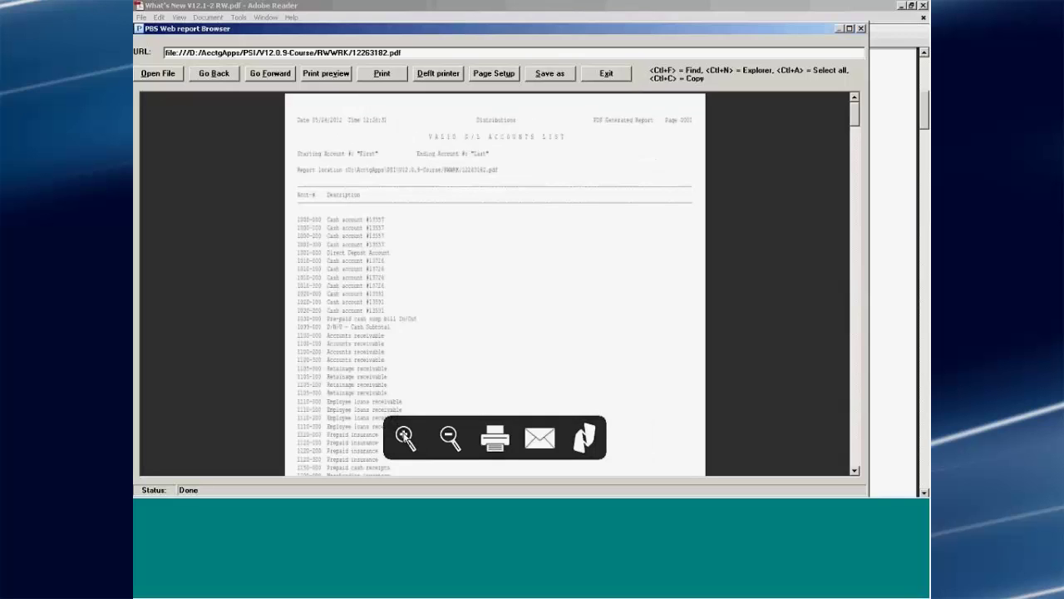
click(405, 436)
click(405, 436)
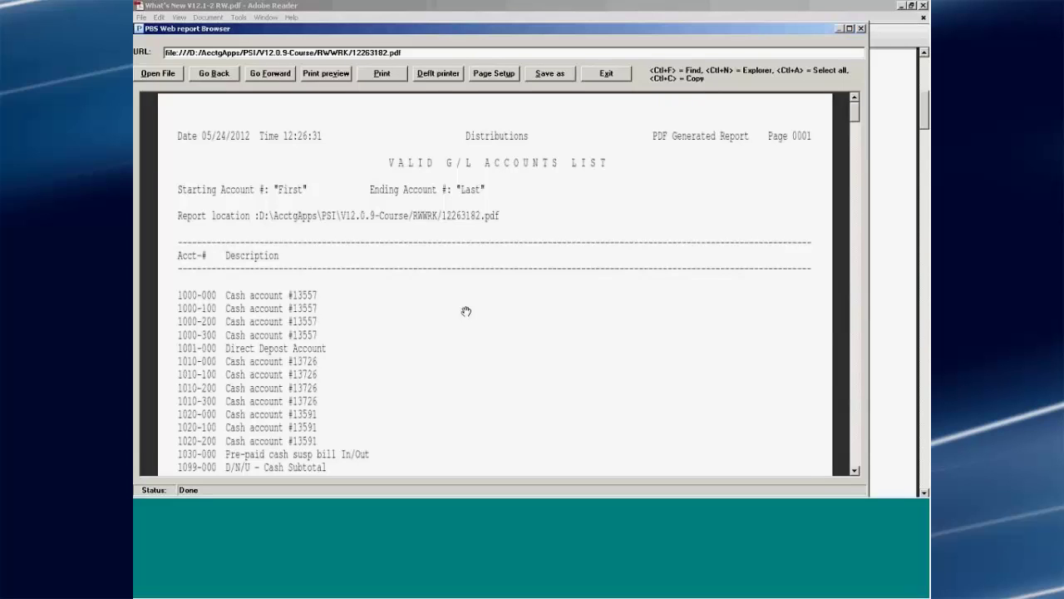
click(861, 29)
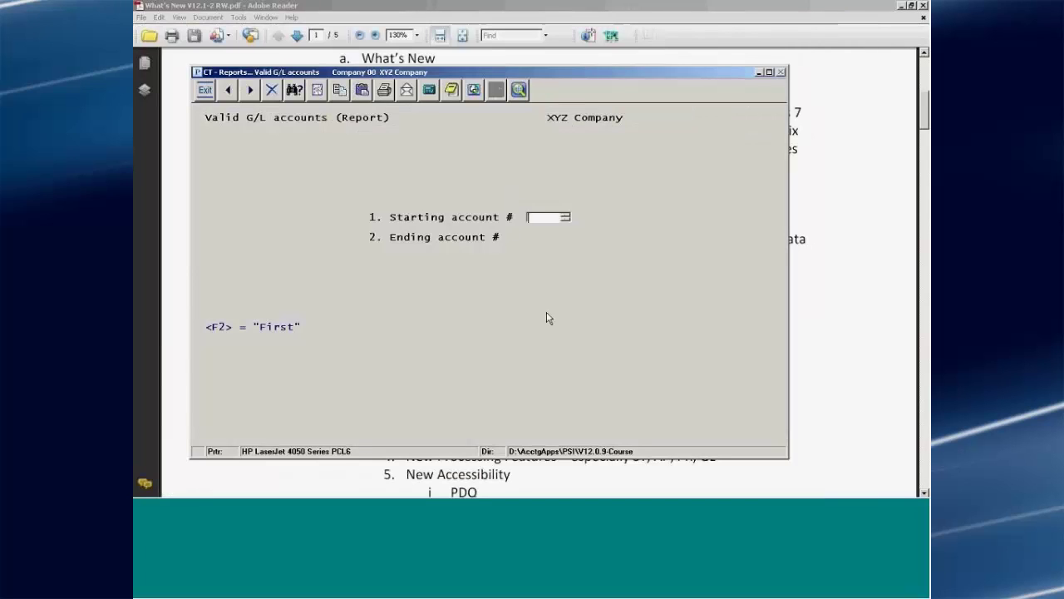
Step: Run the Valid G/L accounts report for "First" through "Last" with Create HTML output, saving it to the Desktop as validgl
key(F2)
key(F2)
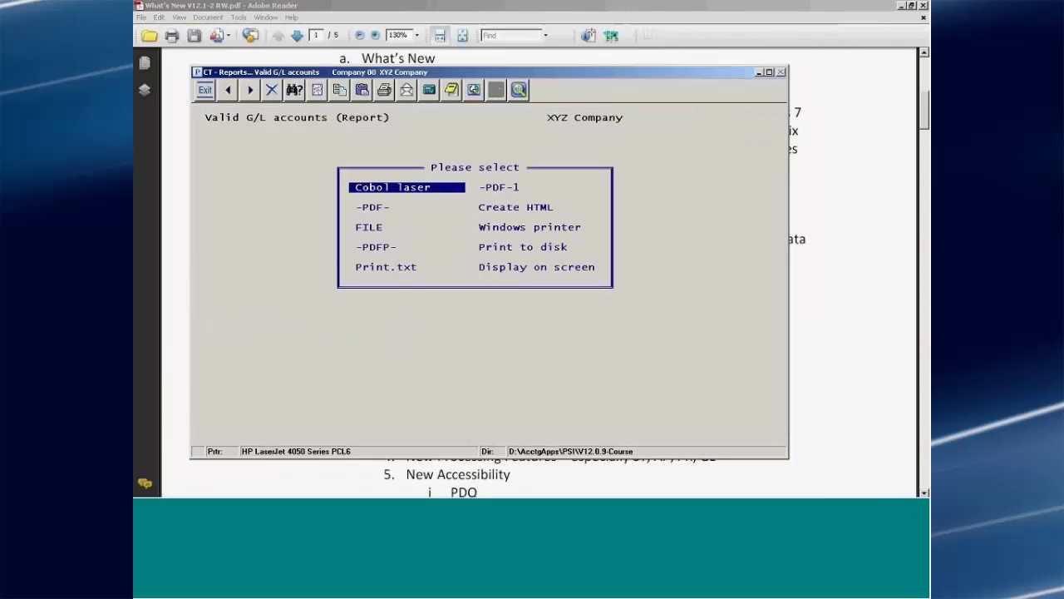
double_click(517, 207)
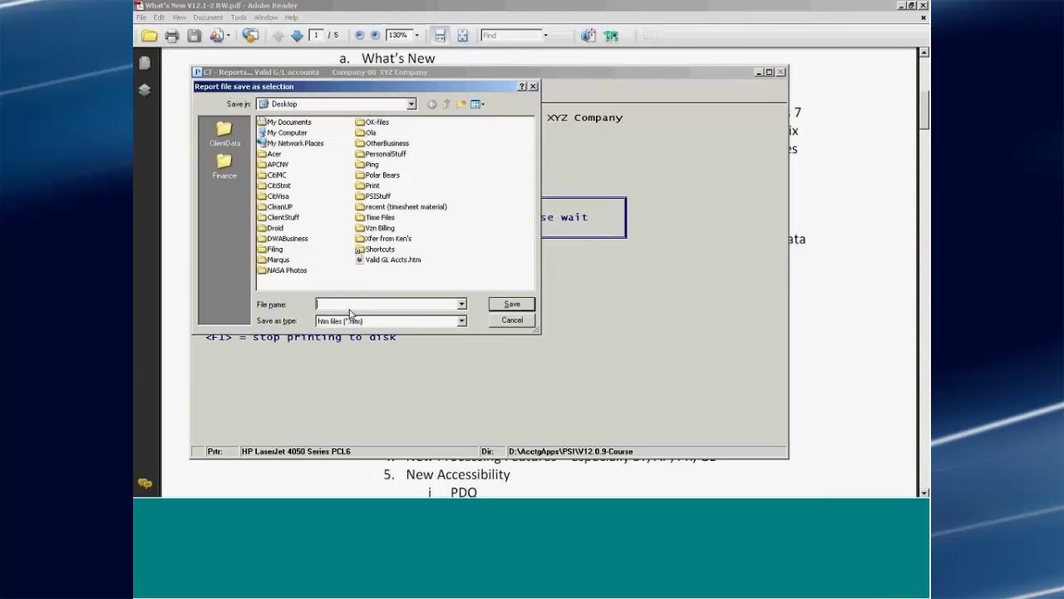
text(validgl)
click(502, 303)
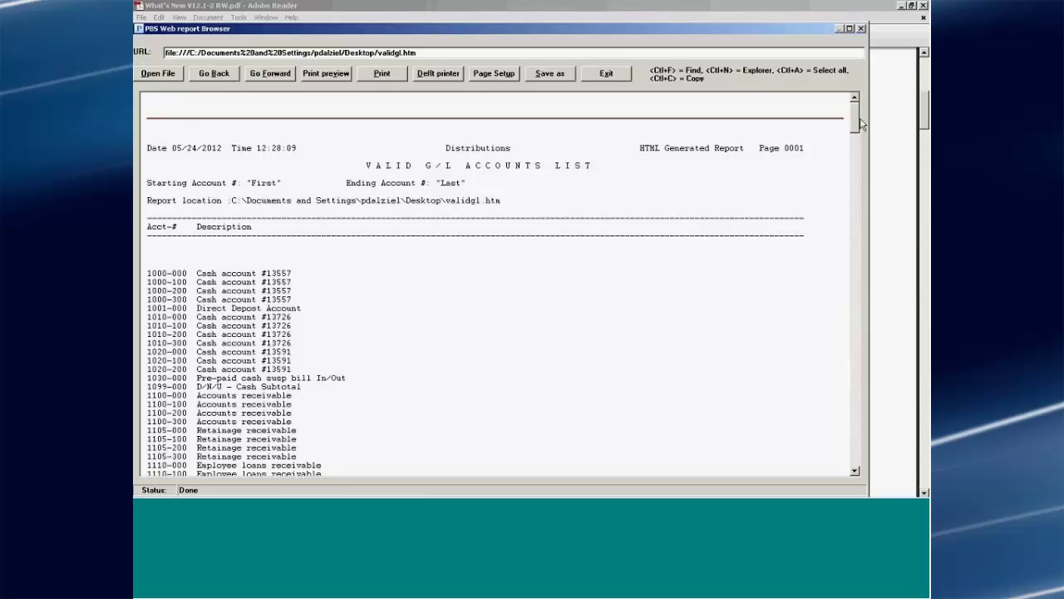
Step: Look through the HTML accounts report from start to end, search it for 8500, and go to the following match
drag(856, 118, 840, 460)
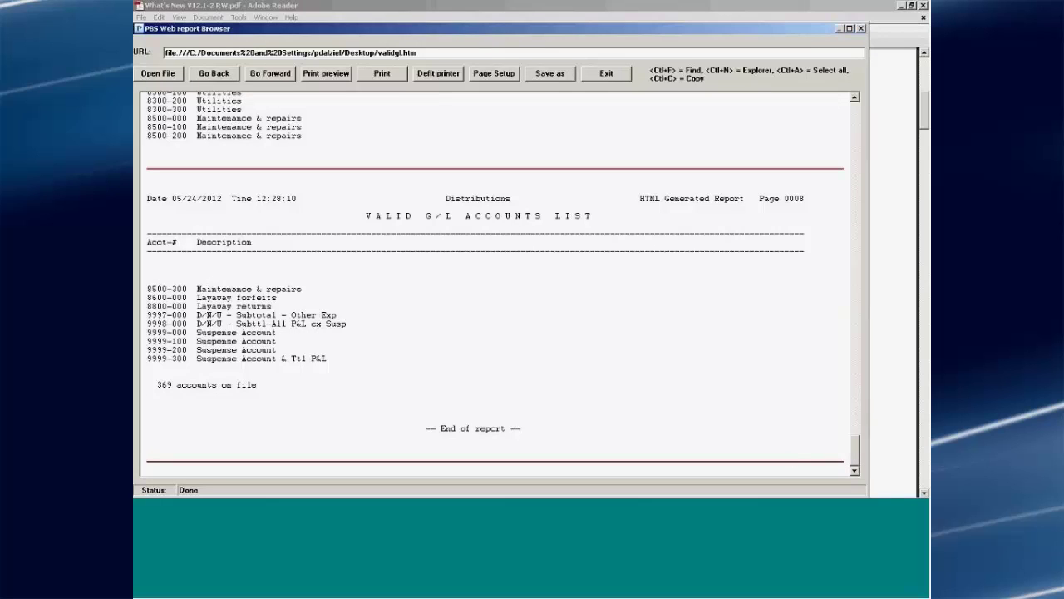
scroll(855, 457, up, 3)
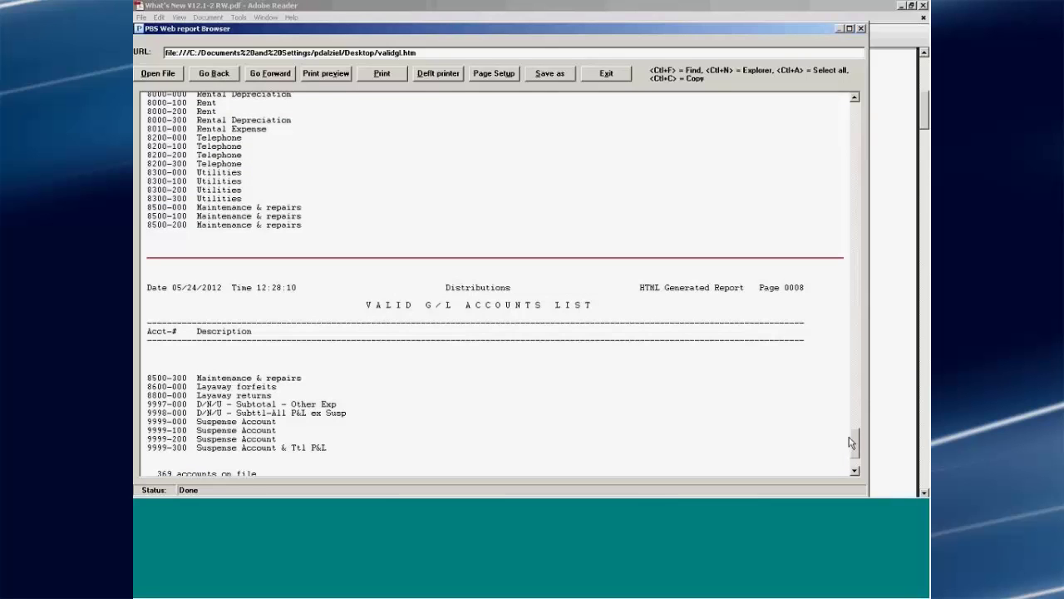
drag(860, 445, 868, 115)
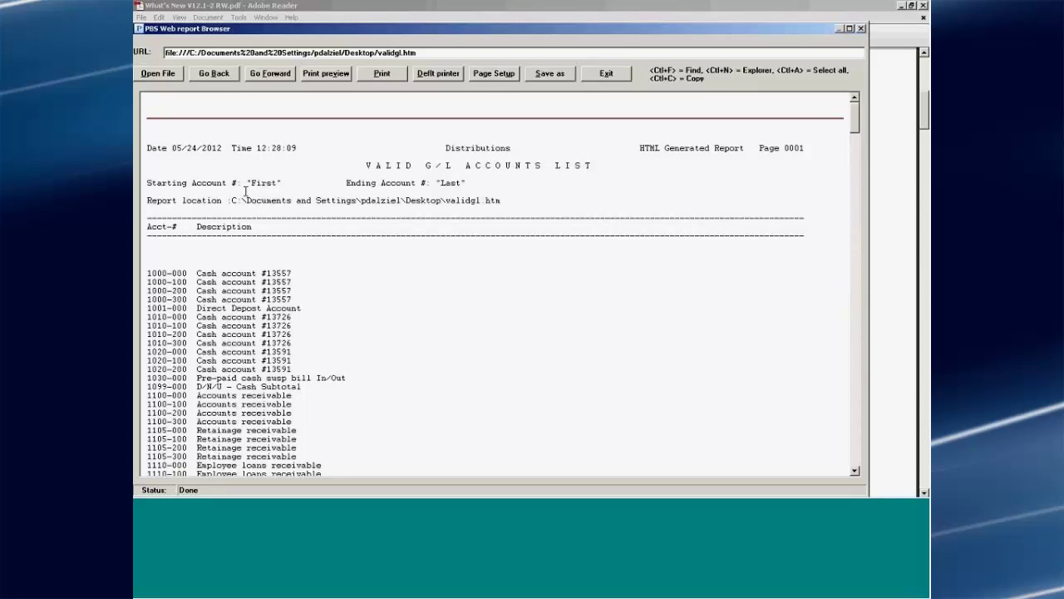
key(ctrl+f)
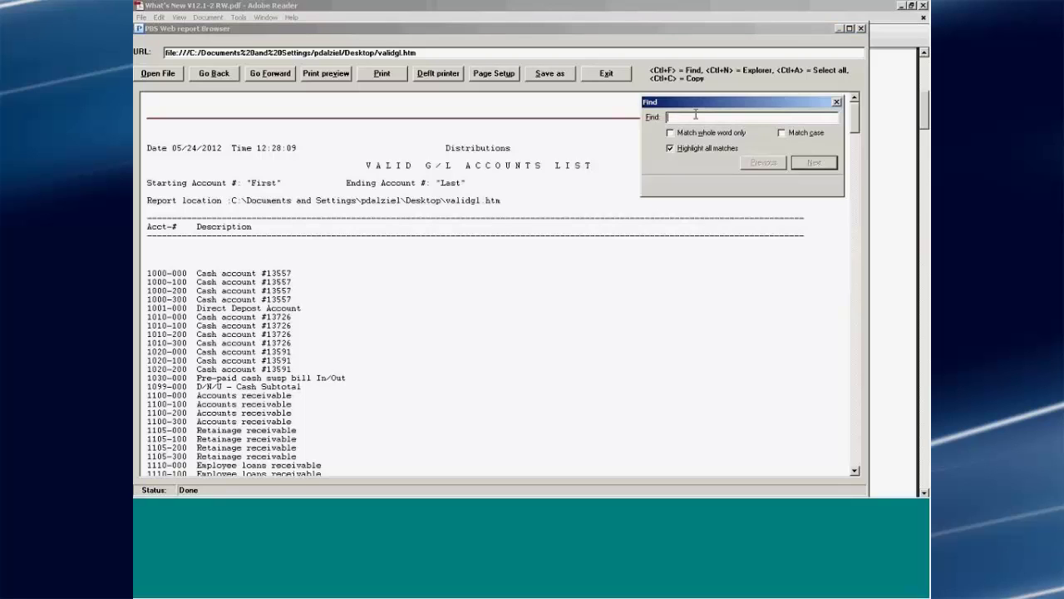
text(85)
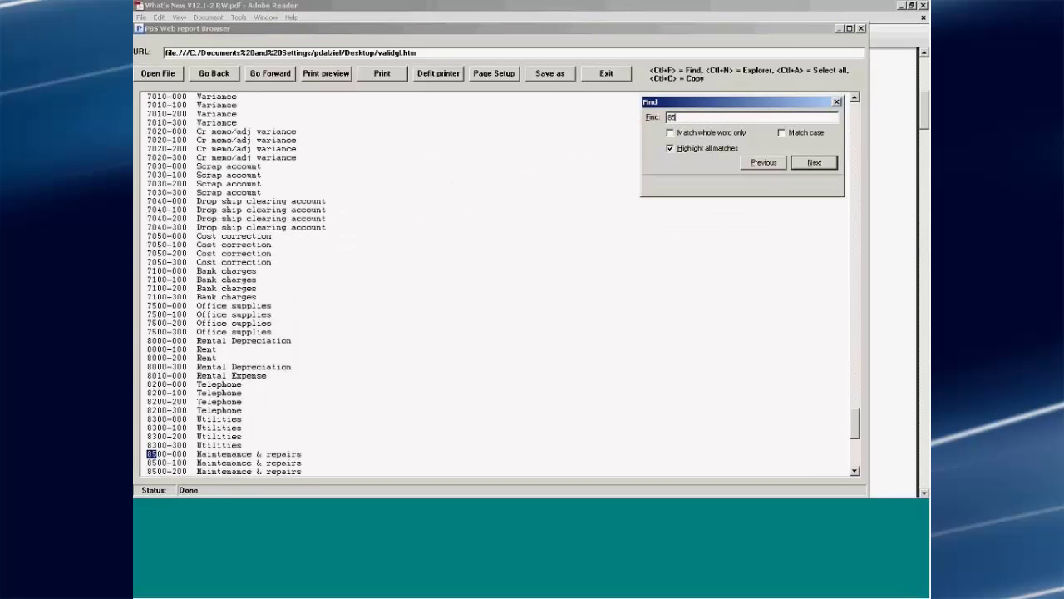
text(00)
click(855, 470)
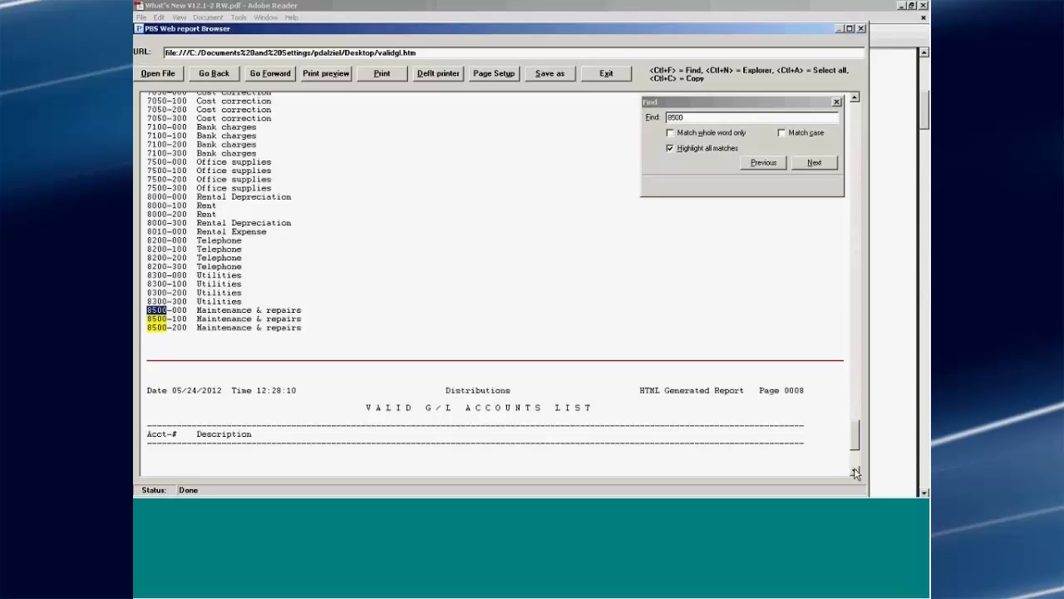
click(814, 164)
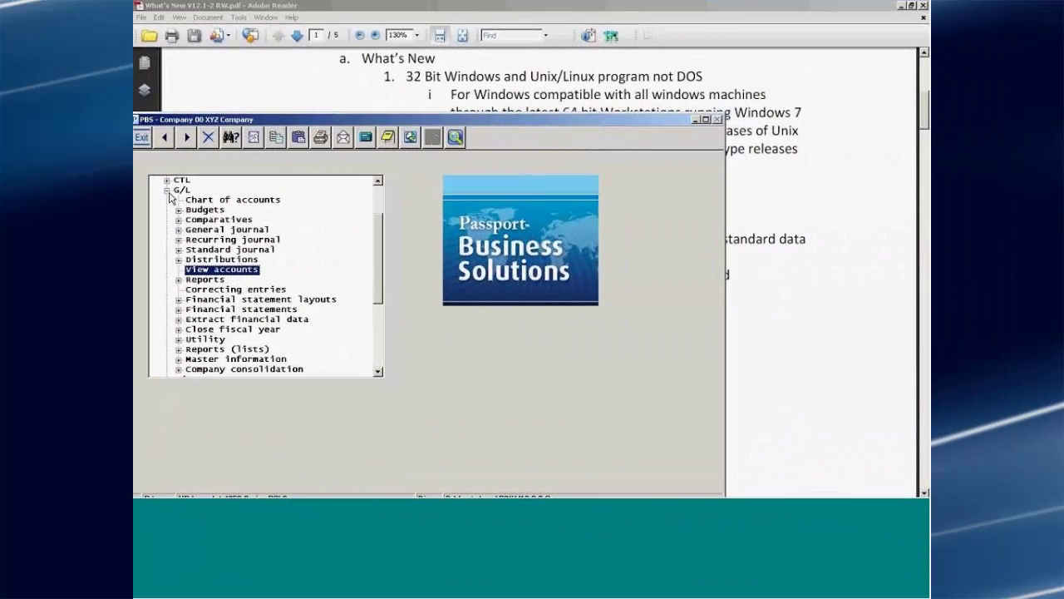
Step: Collapse the G/L module and open Email/view printed PDFs from PDF form file processing in the CTL module
click(167, 190)
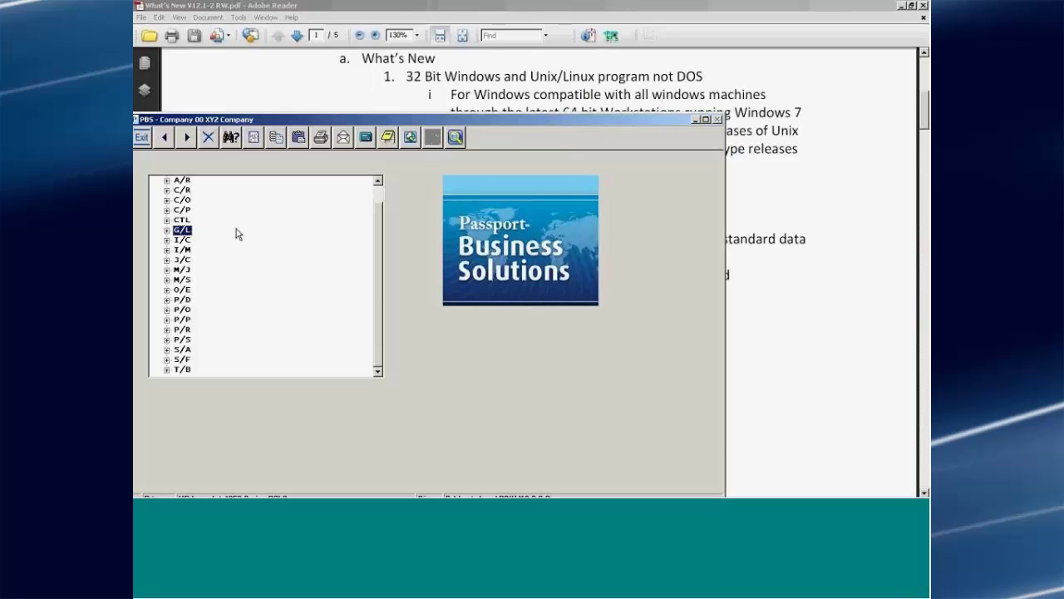
click(167, 220)
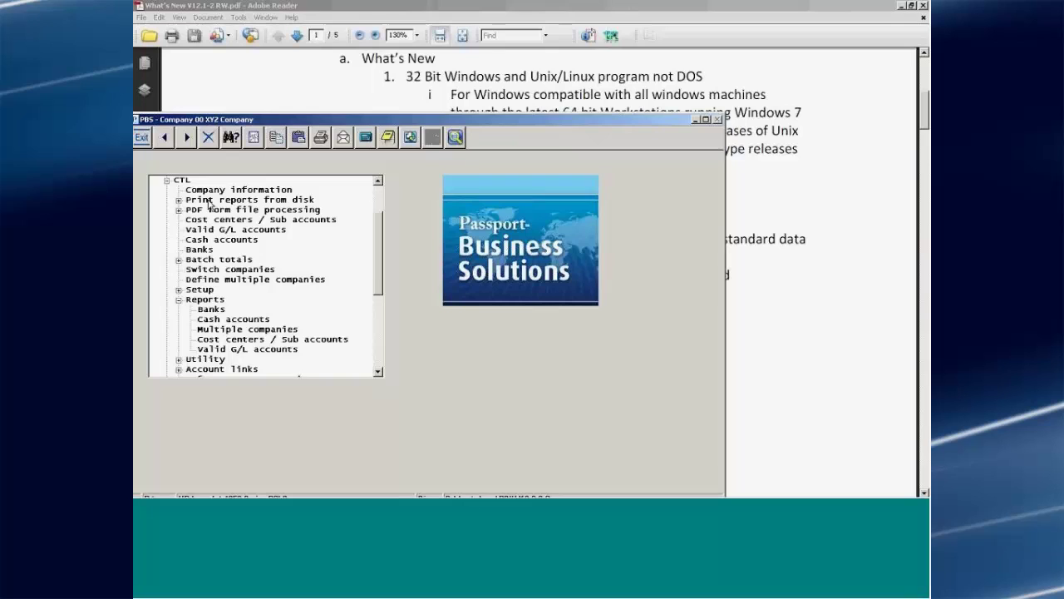
click(178, 210)
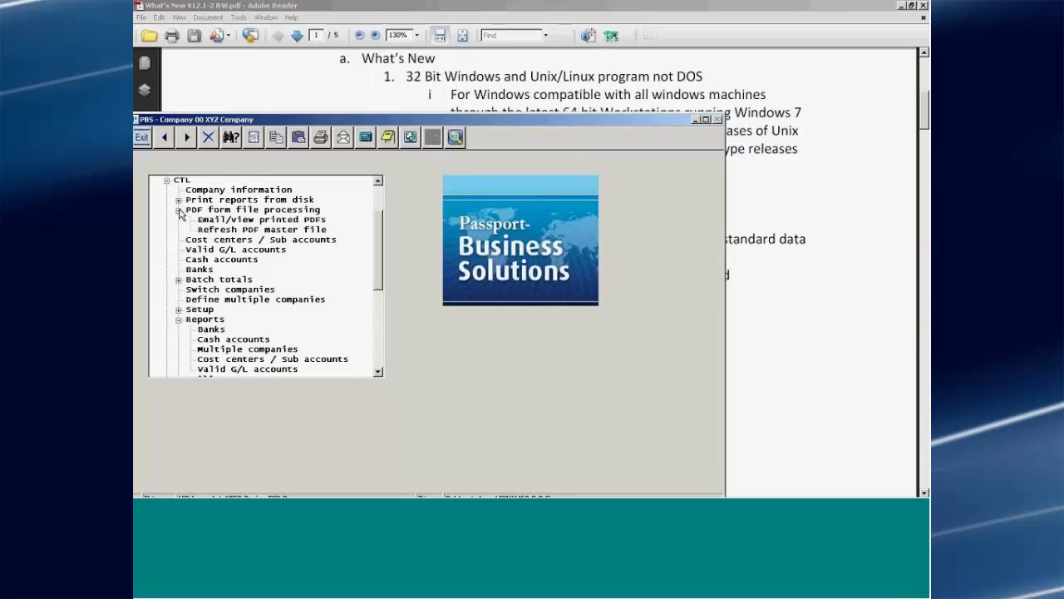
double_click(215, 221)
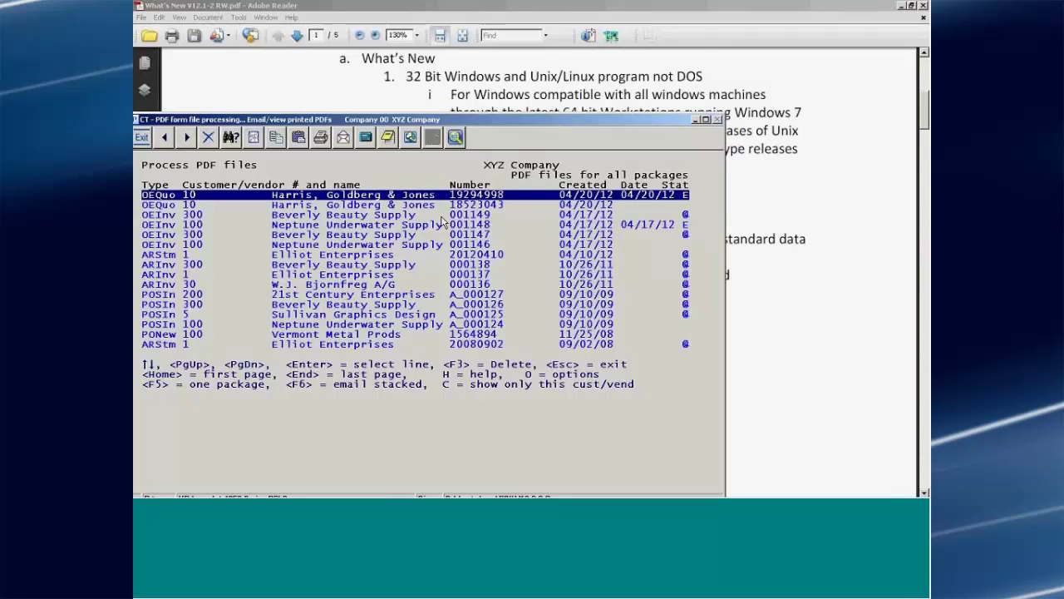
Step: View the PDF of Beverly Beauty Supply's ARInv entry created 10/26/11 and zoom in on the invoice
key(Down)
key(Down)
key(Down)
key(Down)
key(Down)
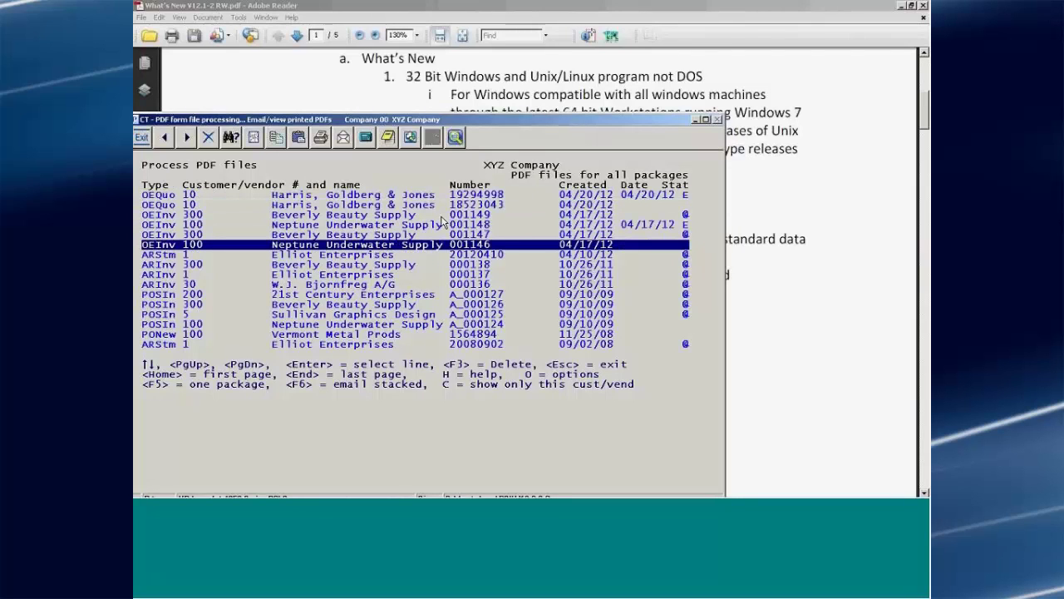
key(Down)
key(Down)
key(Down)
key(Down)
key(Up)
key(Up)
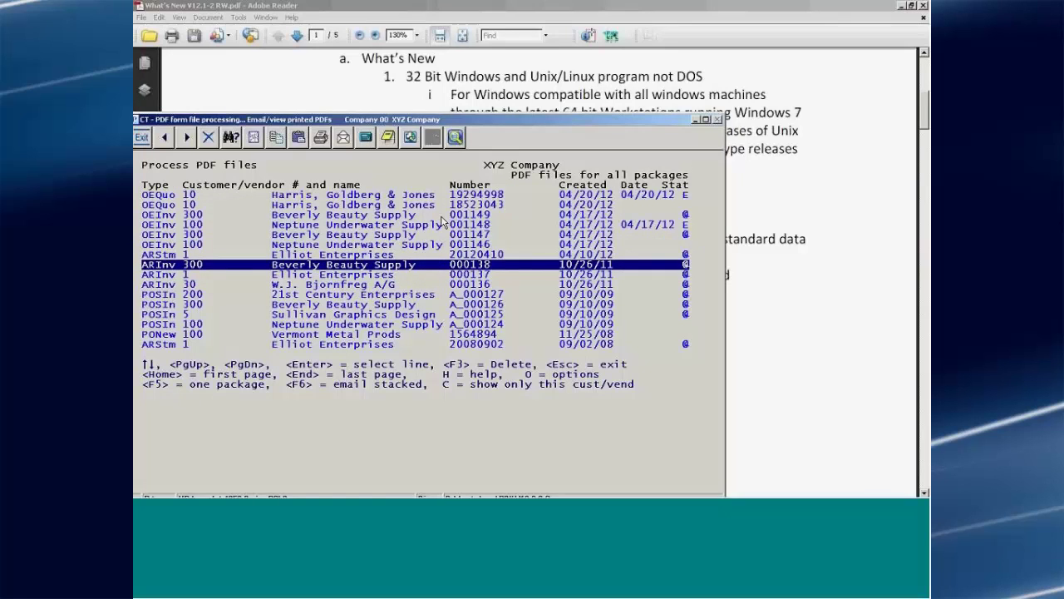
key(Return)
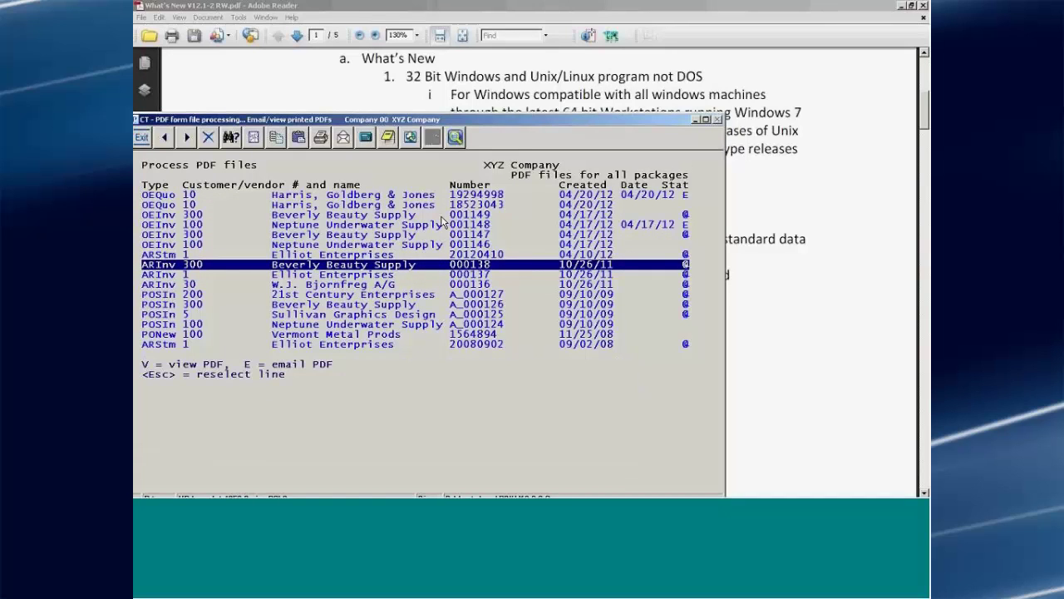
key(v)
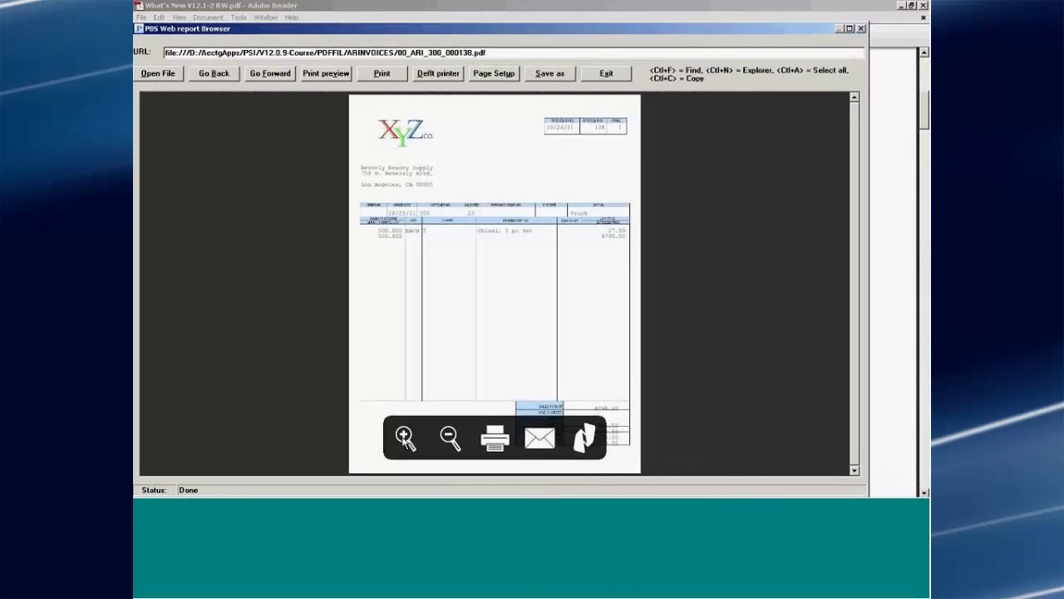
click(405, 438)
click(405, 436)
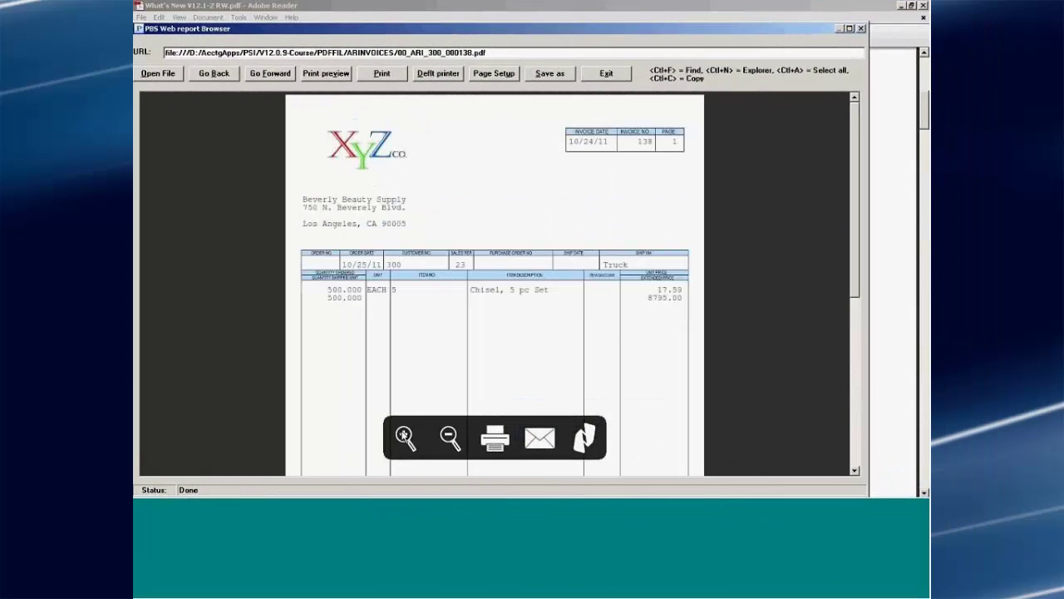
click(404, 436)
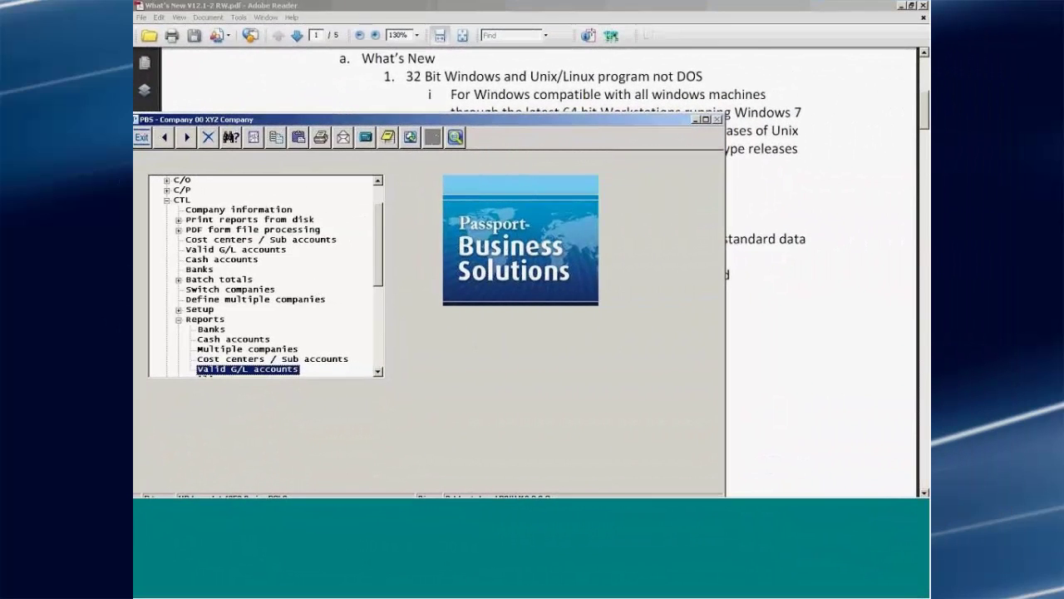
Step: Collapse the CTL module and open View vendor invoices from the A/P module
click(270, 194)
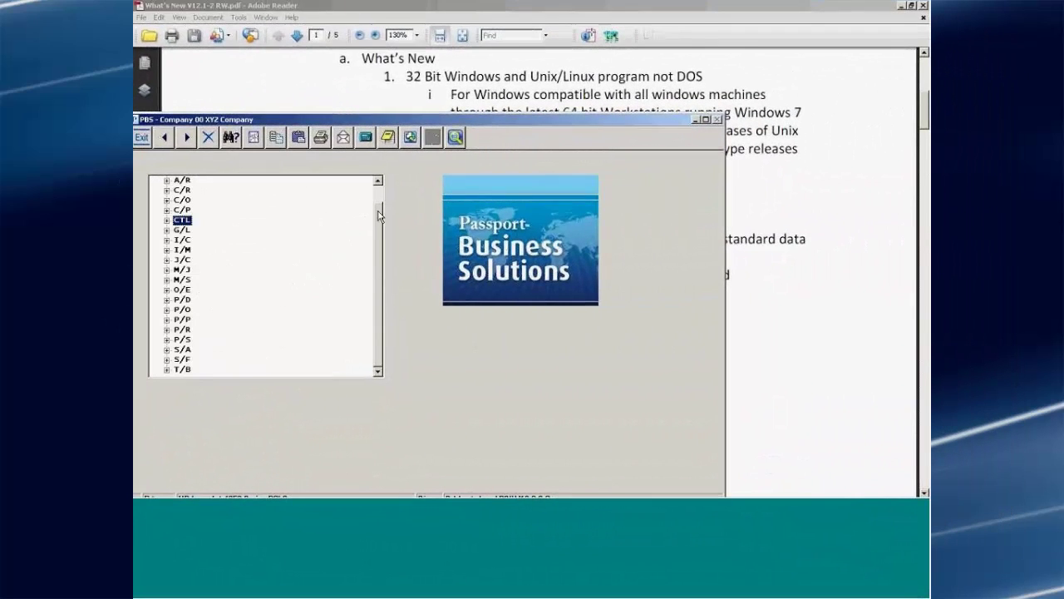
scroll(197, 218, up, 2)
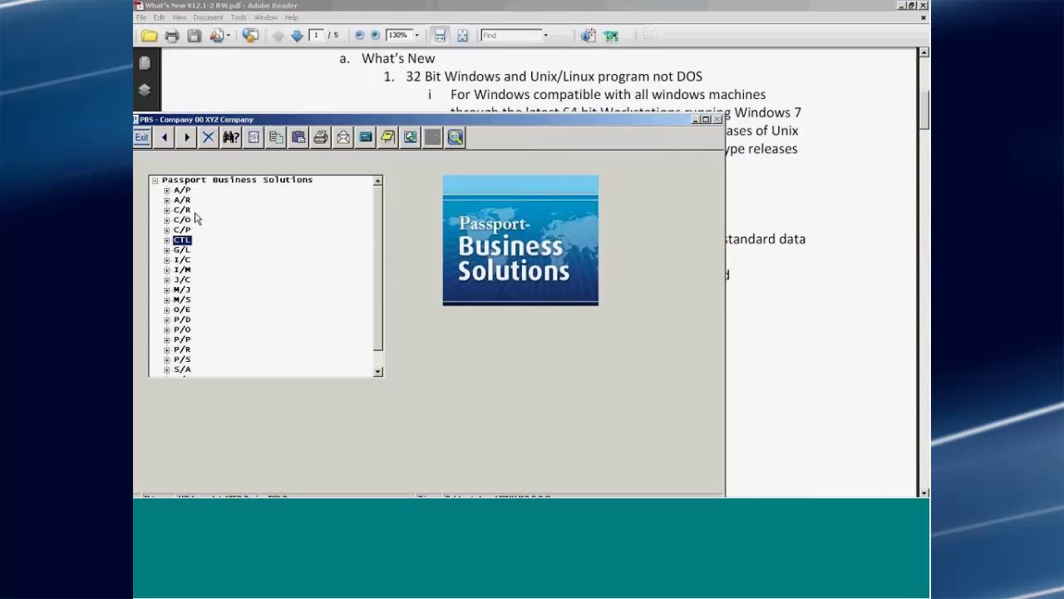
click(167, 191)
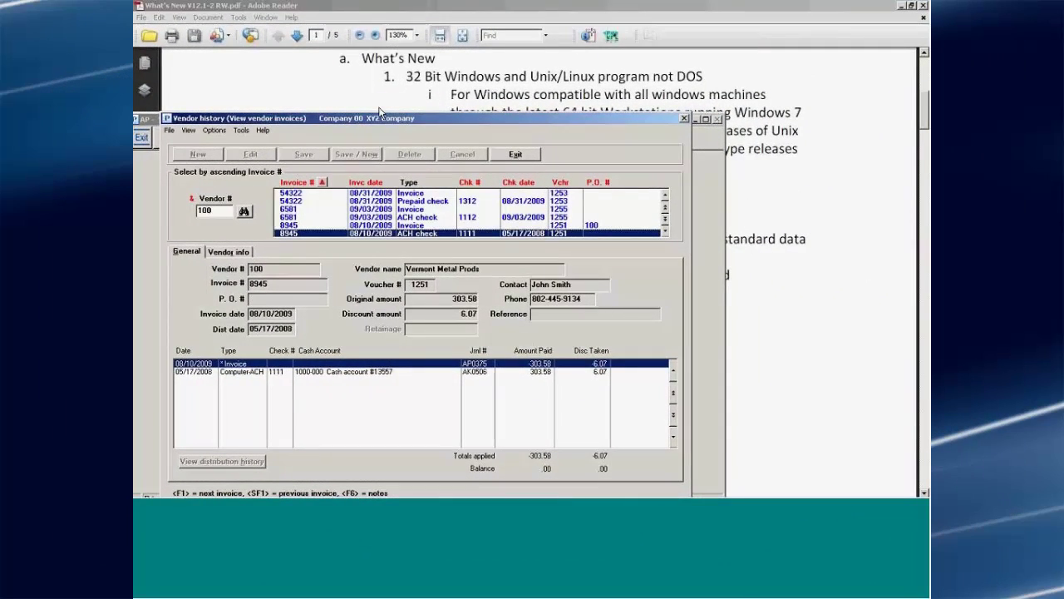
key(Escape)
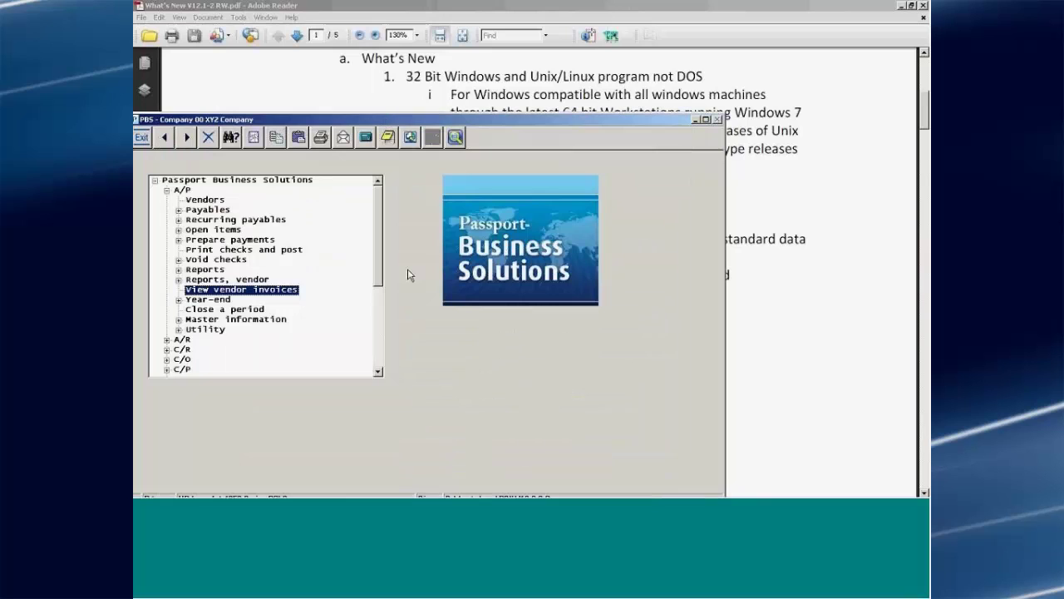
key(Return)
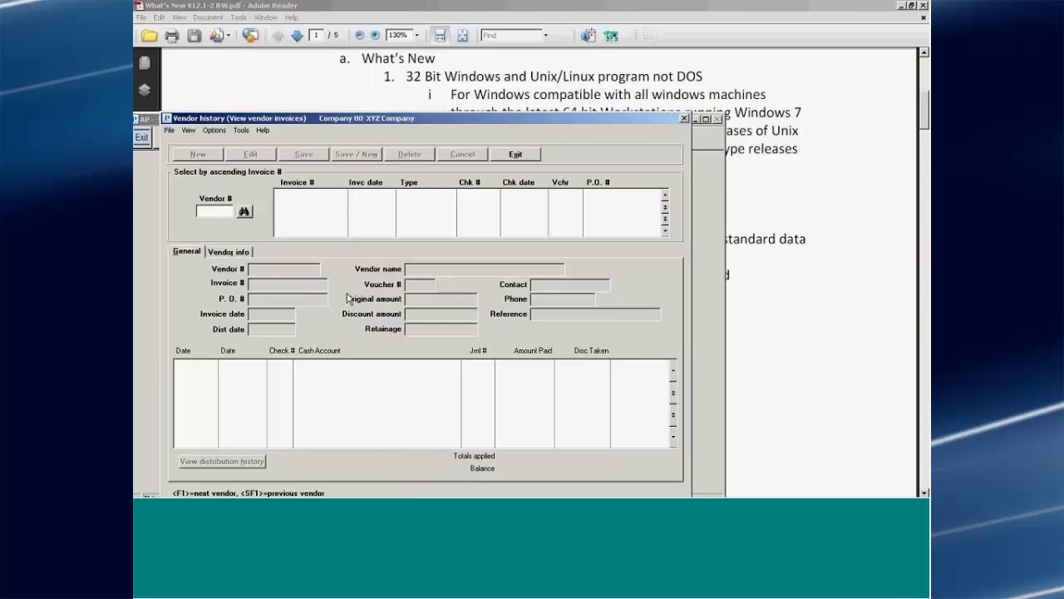
Step: Switch to the classic vendor history screen, look up Vermont Metal Prods by vendor number, and view its first invoice
text(100)
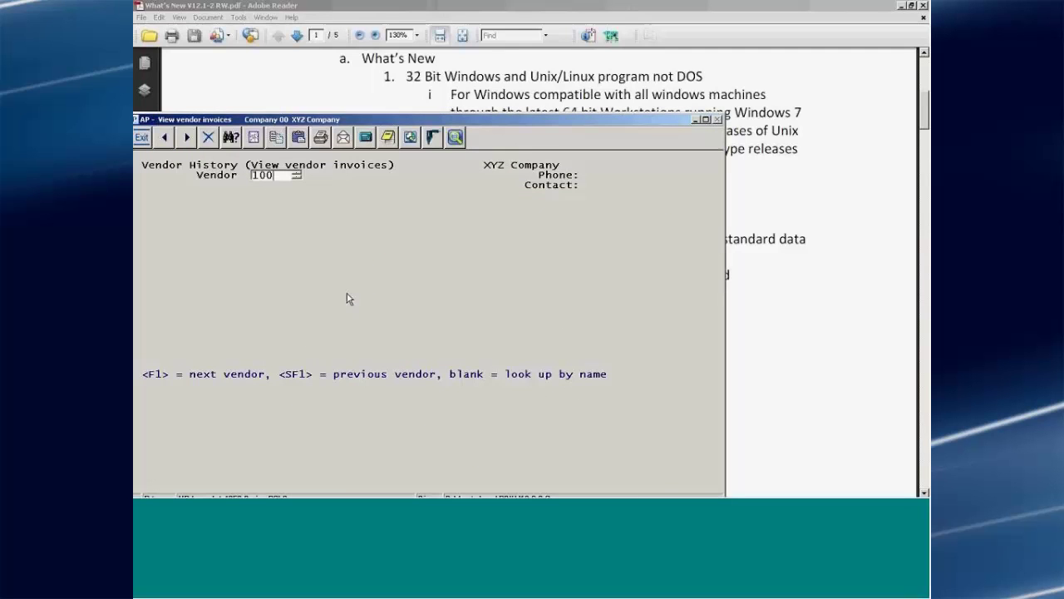
key(Return)
key(F1)
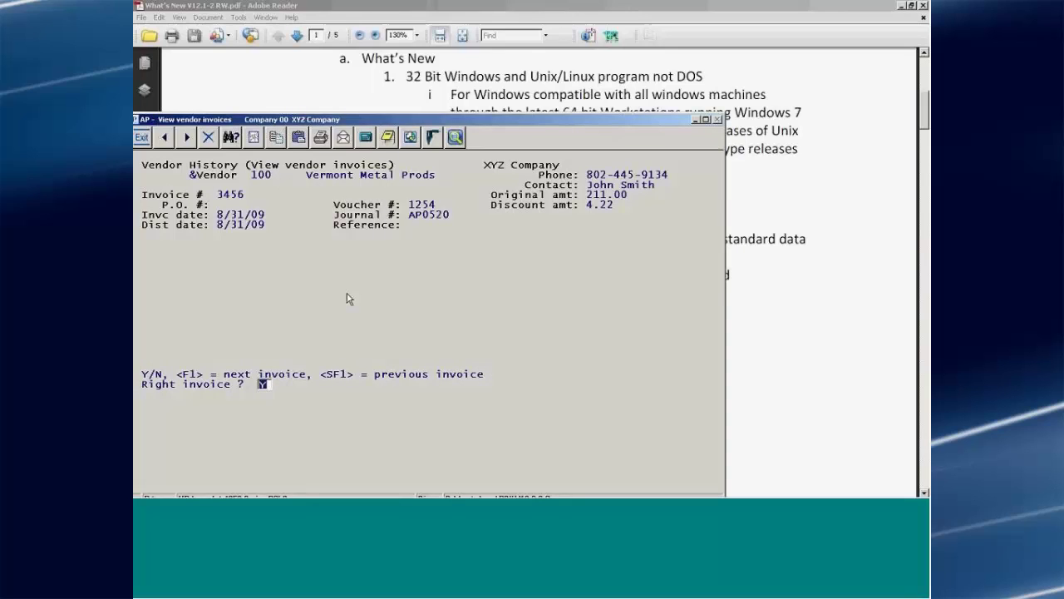
key(Return)
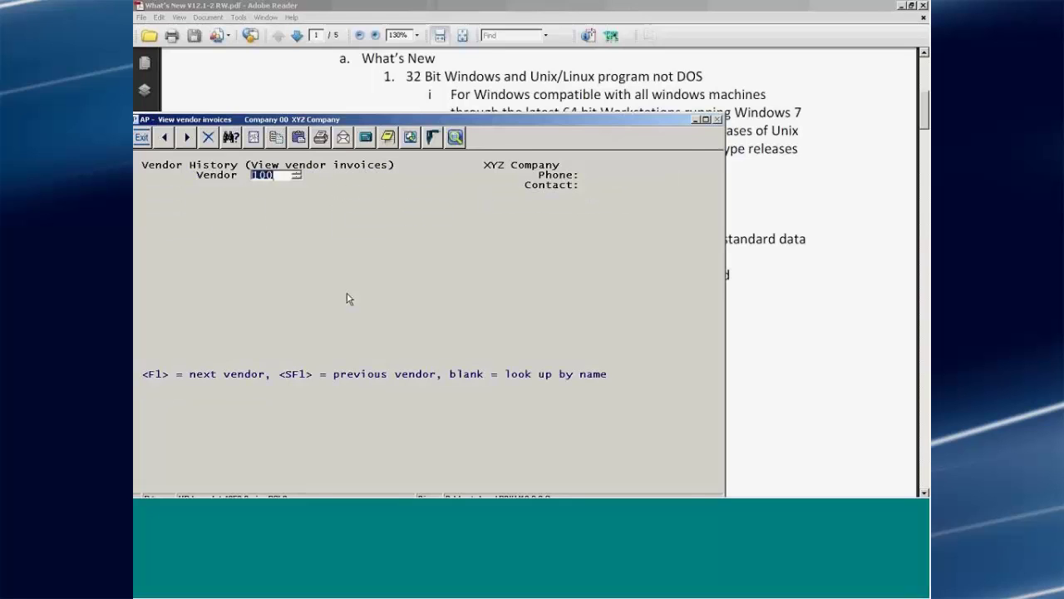
Step: Look up Vermont Metal Prods by vendor number in the graphical vendor history and browse its entries to the 11/08/2010 invoice
text(100)
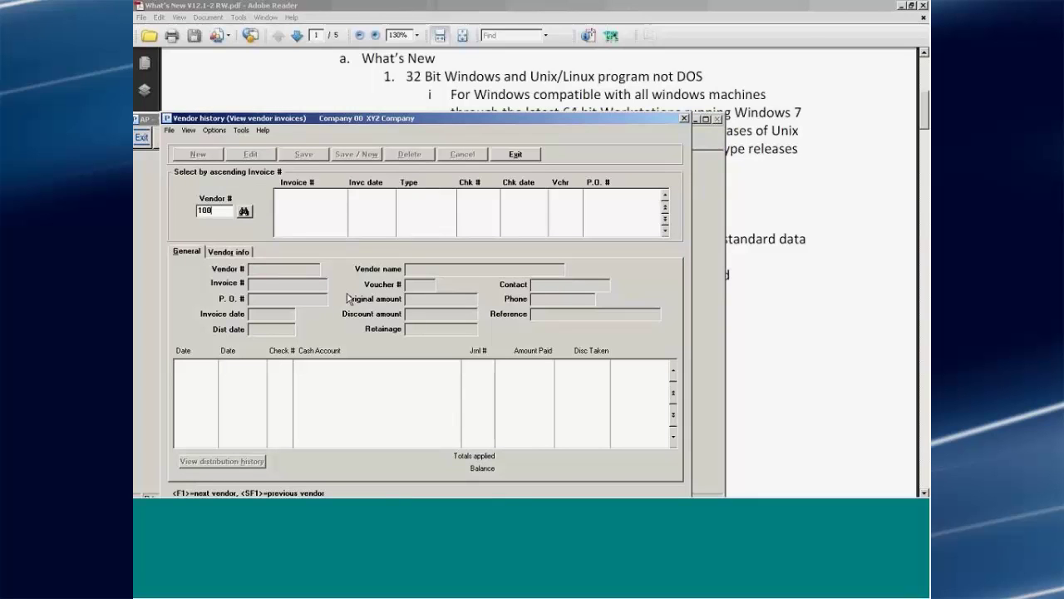
key(Return)
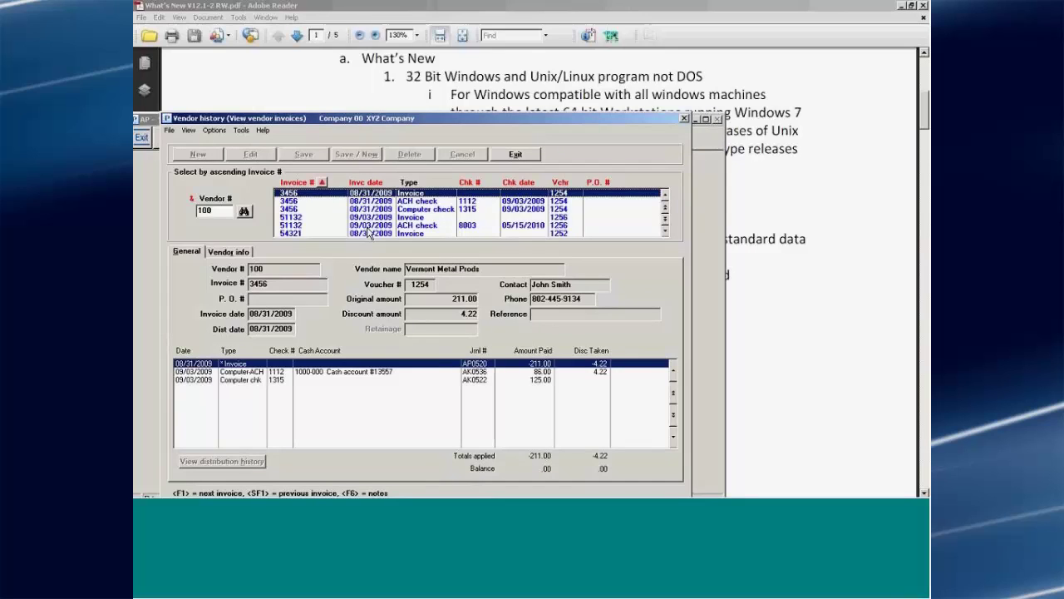
key(Down)
key(Down)
key(Down)
key(Down)
key(Down)
key(Down)
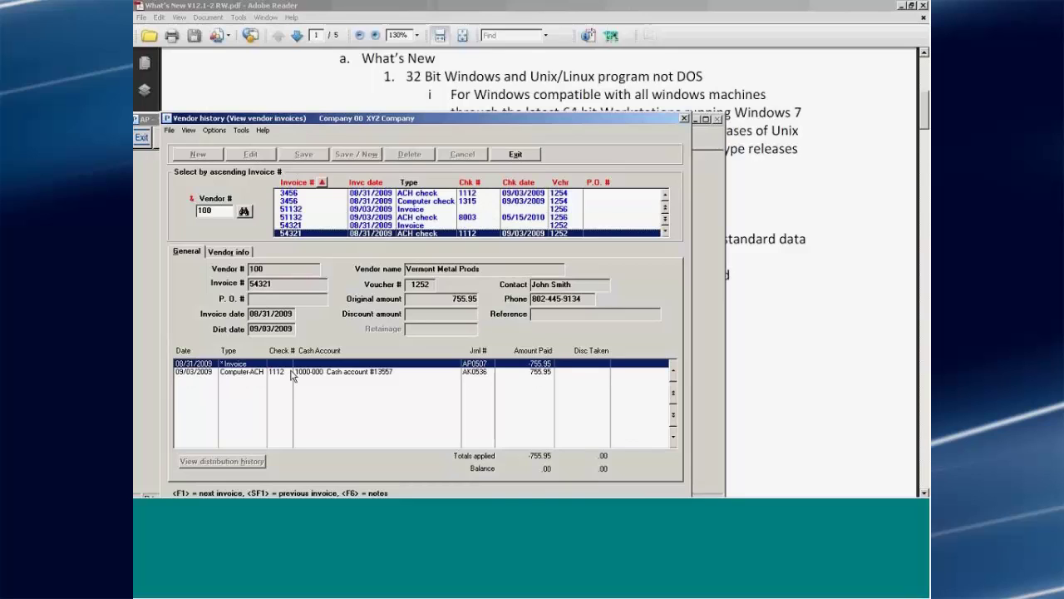
key(Down)
key(Down)
key(Down)
key(Down)
key(Down)
key(Down)
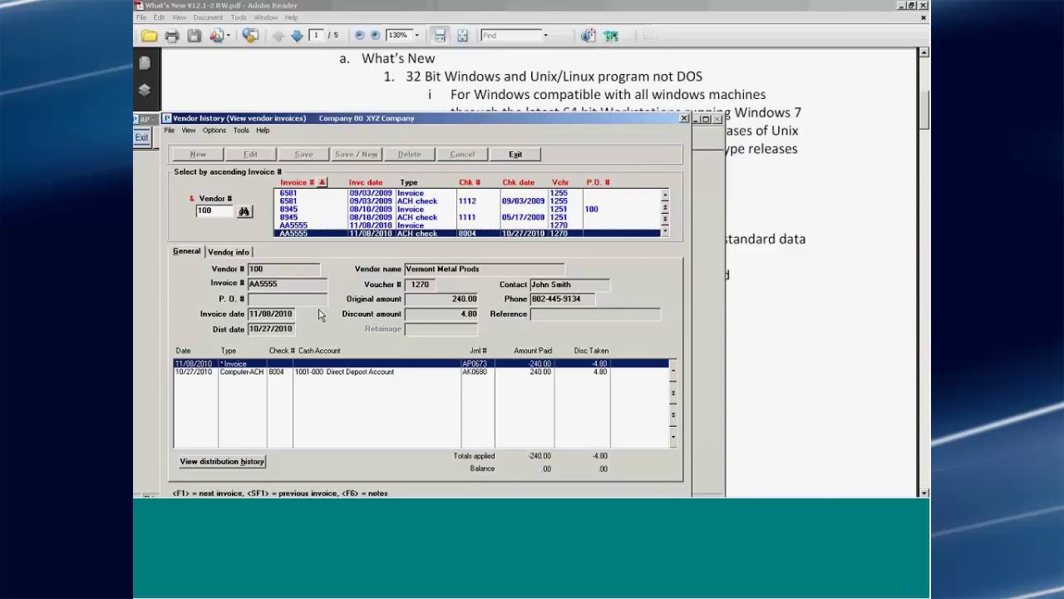
key(Up)
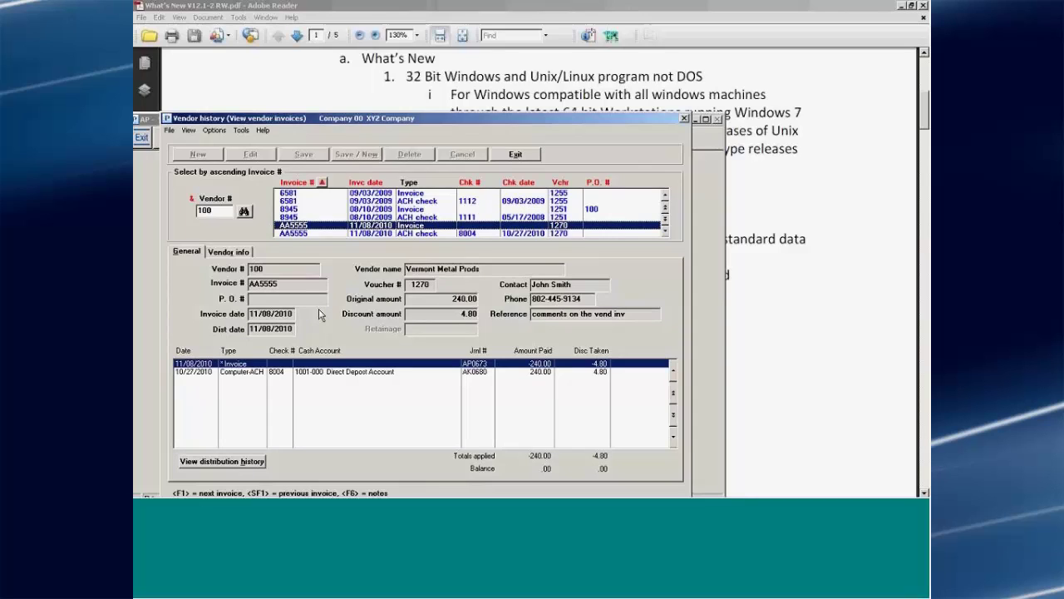
key(Up)
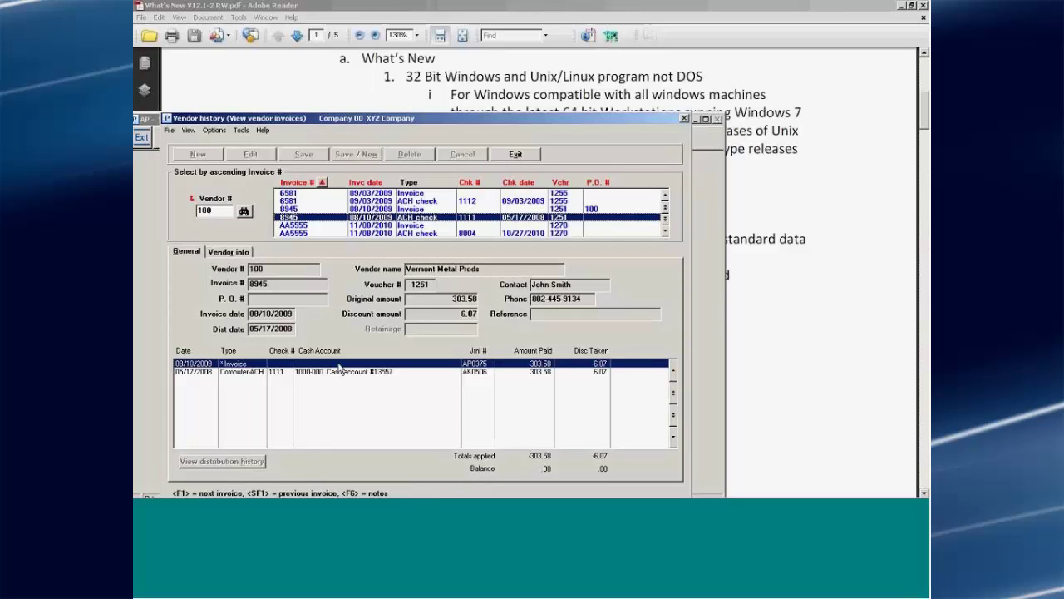
key(Down)
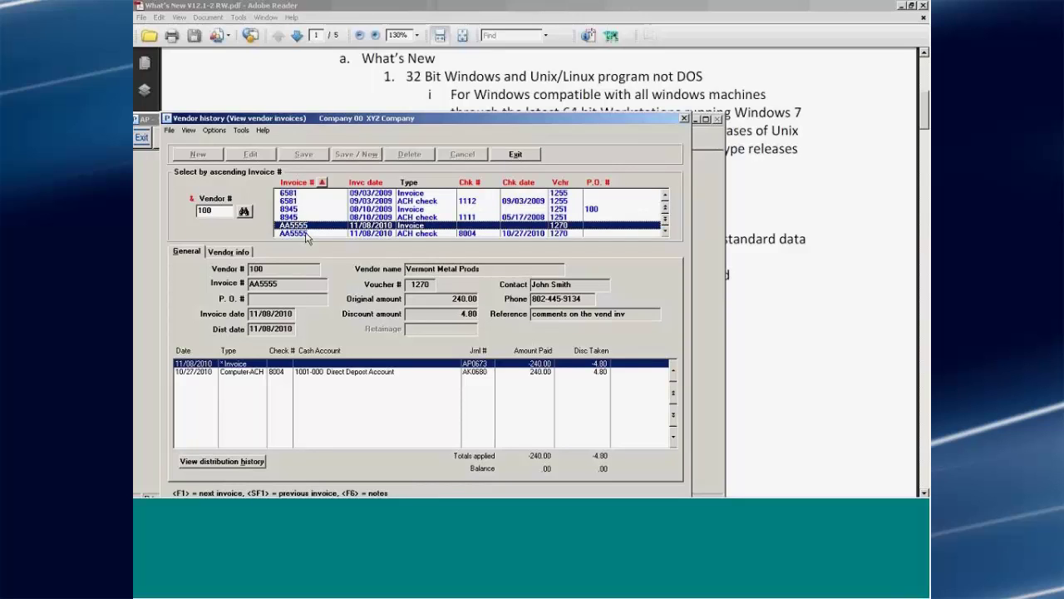